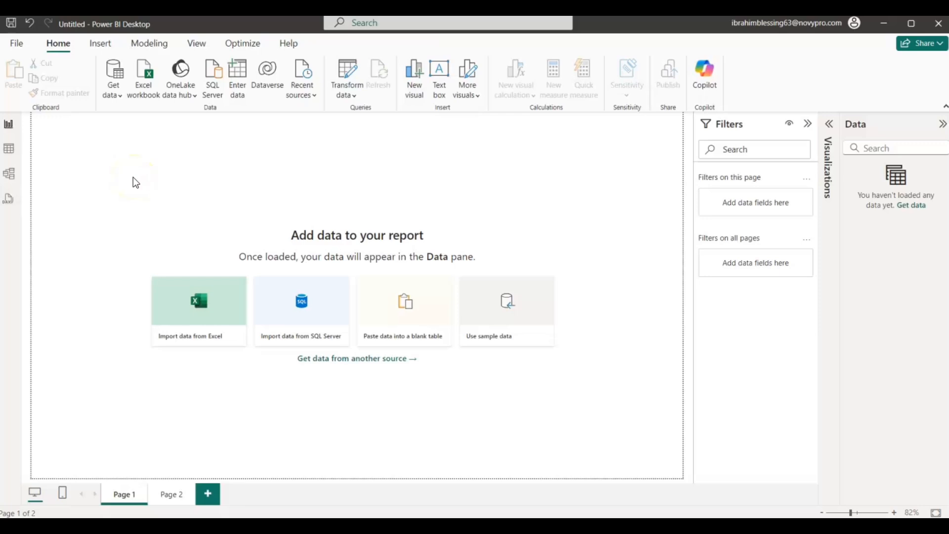
{"action": "left_click", "coordinate": [61, 50]}
{"action": "left_click", "coordinate": [23, 43]}
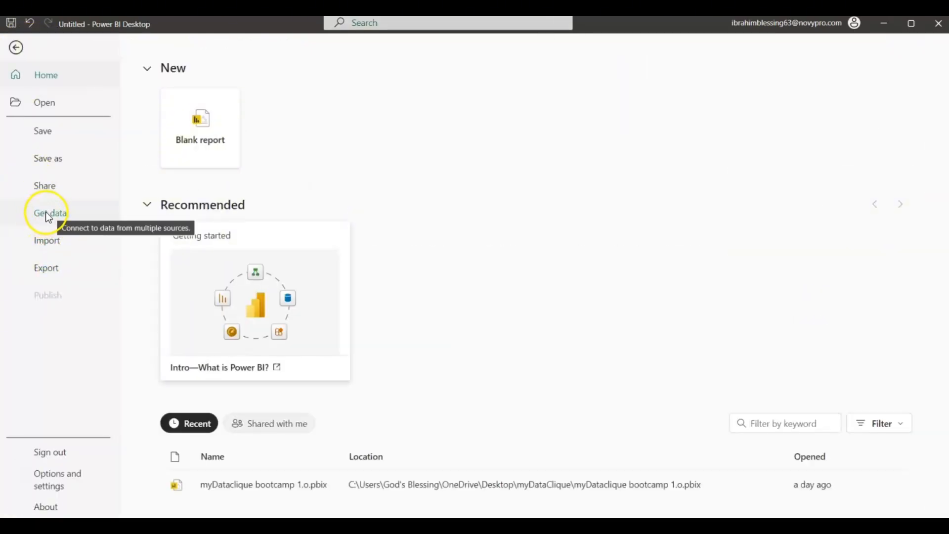
{"action": "left_click", "coordinate": [15, 46]}
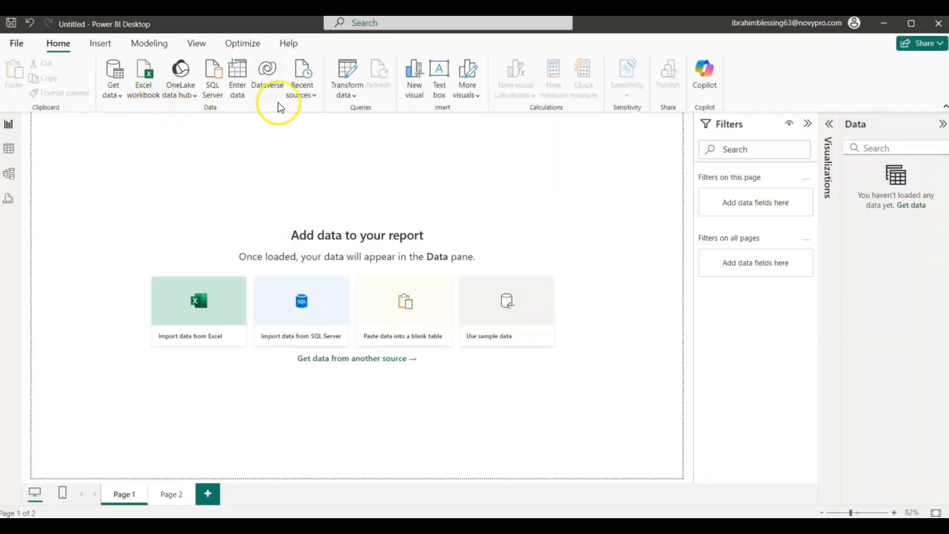
{"action": "left_click", "coordinate": [144, 99]}
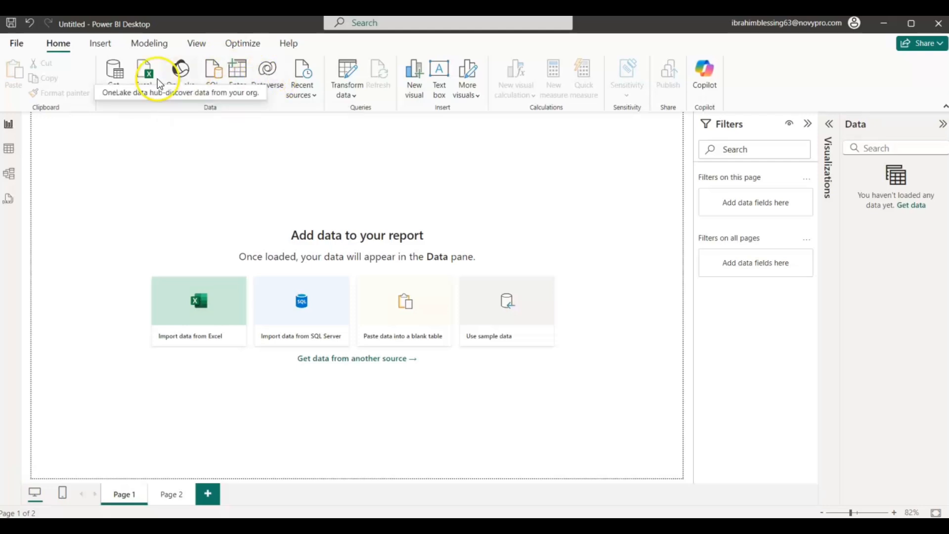
- Start an Excel workbook import, list all file types, and open the Data Modelling Excel workbook from the Importing Data folder
{"action": "left_click", "coordinate": [120, 100]}
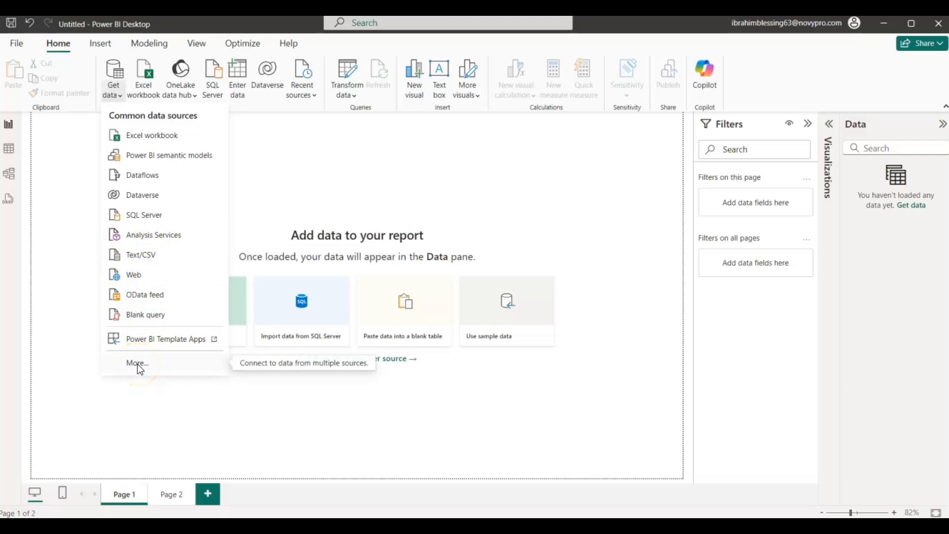
{"action": "left_click", "coordinate": [153, 137]}
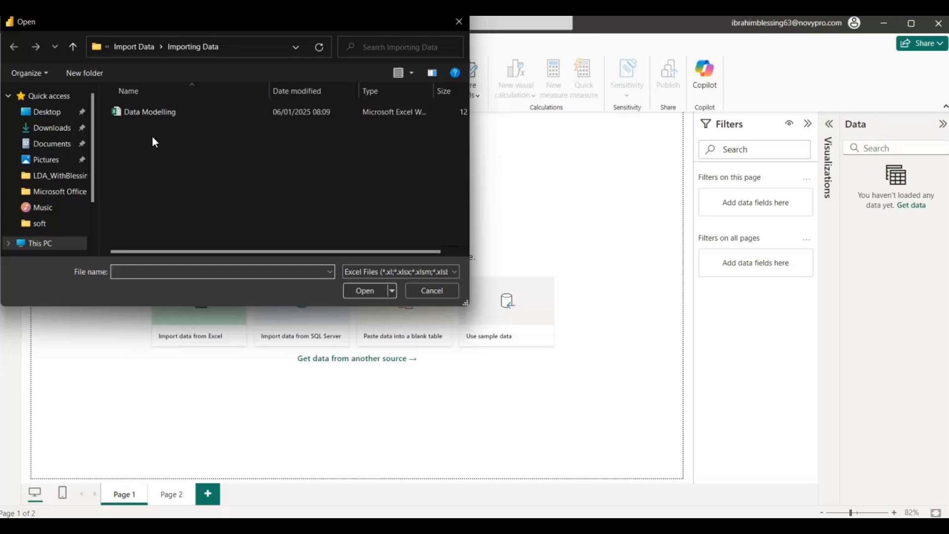
{"action": "left_click", "coordinate": [146, 114]}
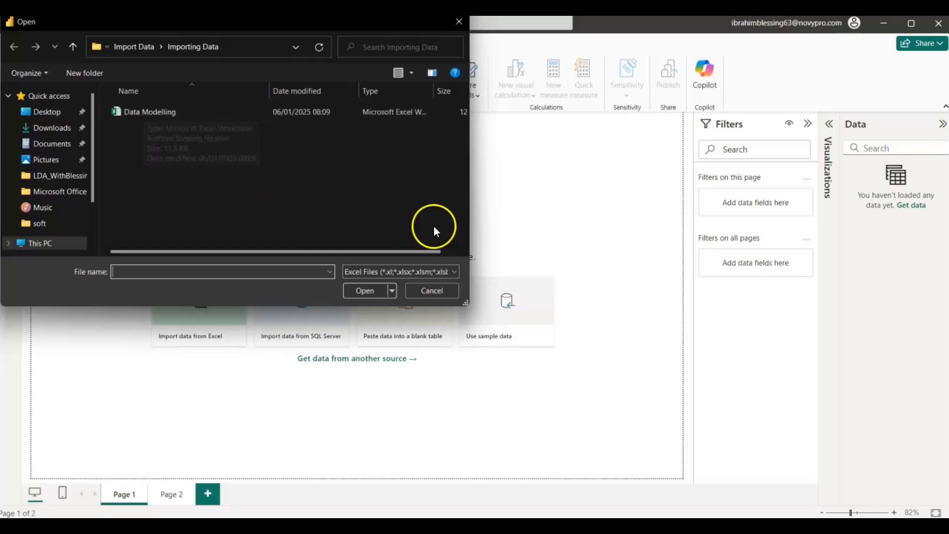
{"action": "left_click", "coordinate": [454, 271]}
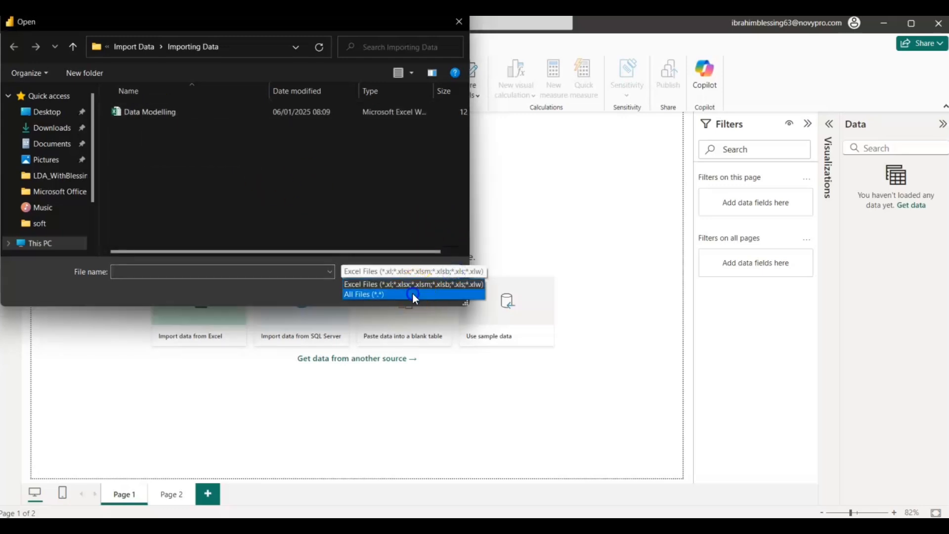
{"action": "left_click", "coordinate": [412, 293]}
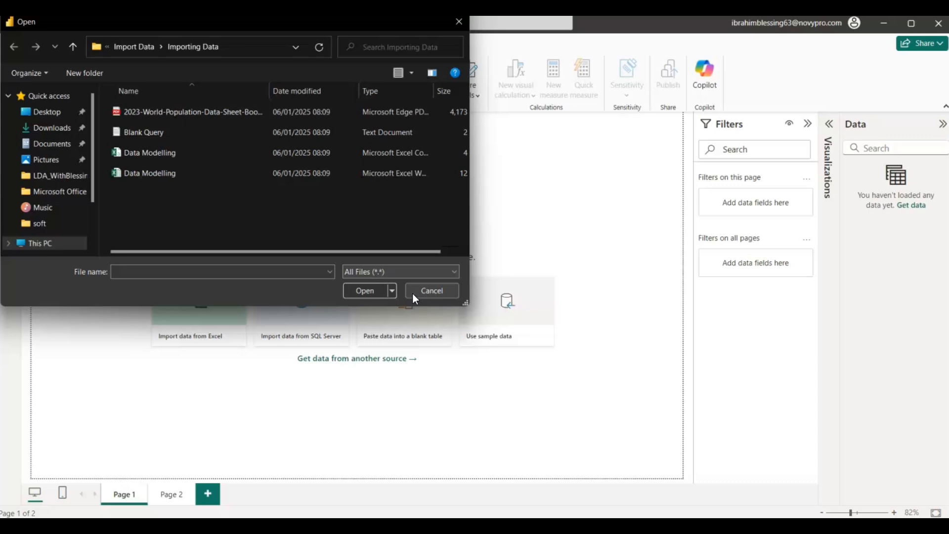
{"action": "left_click", "coordinate": [138, 173]}
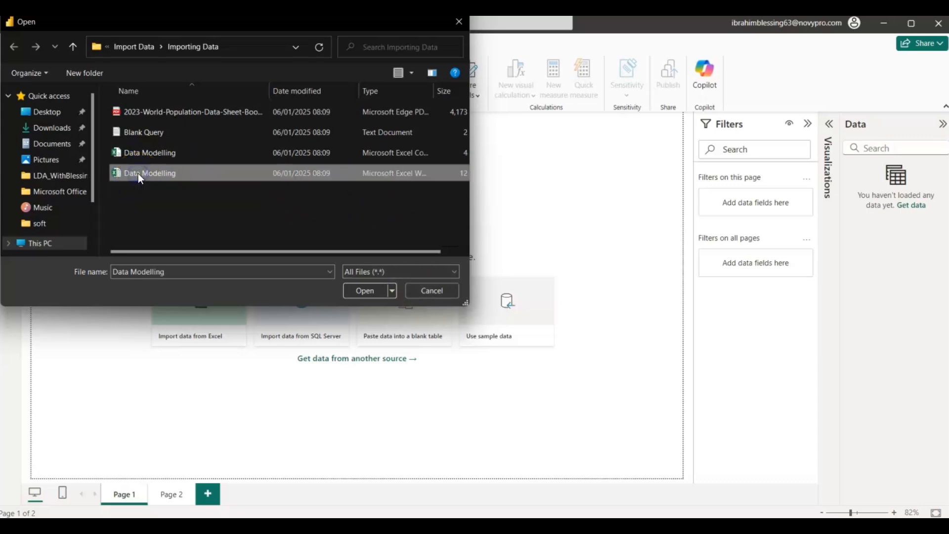
{"action": "left_click", "coordinate": [356, 290]}
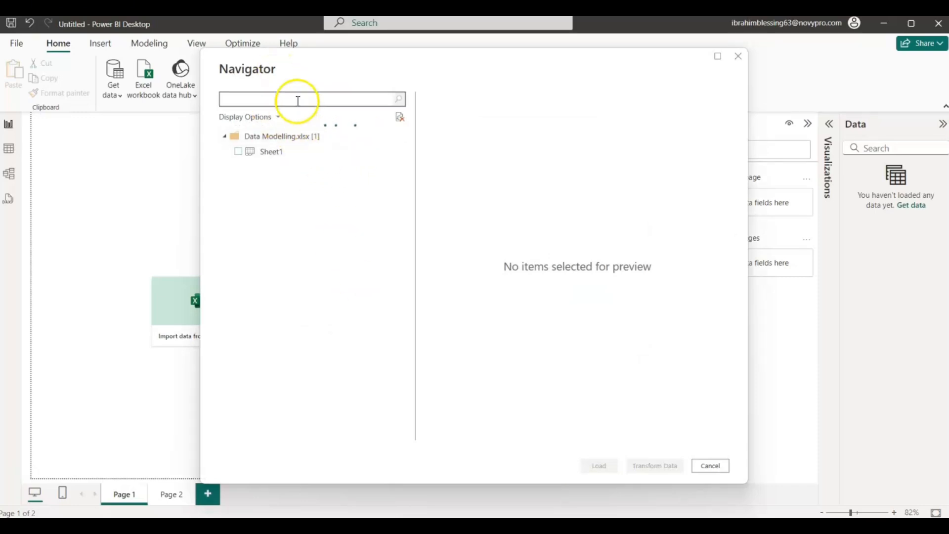
- Preview and select Sheet1 of the Data Modelling workbook, and open it for transformation in the Power Query Editor
{"action": "left_click", "coordinate": [270, 152]}
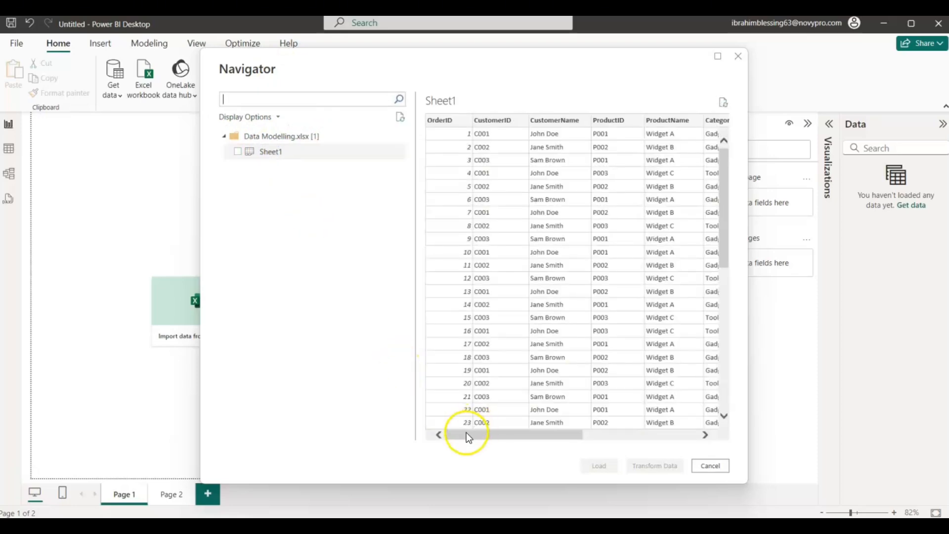
{"action": "left_click_drag", "start_coordinate": [467, 437], "coordinate": [421, 397]}
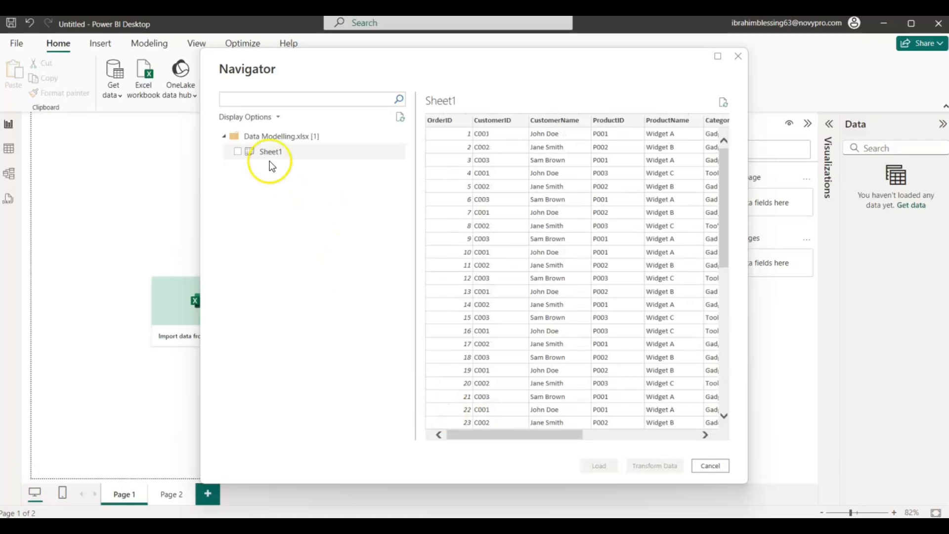
{"action": "left_click", "coordinate": [236, 153]}
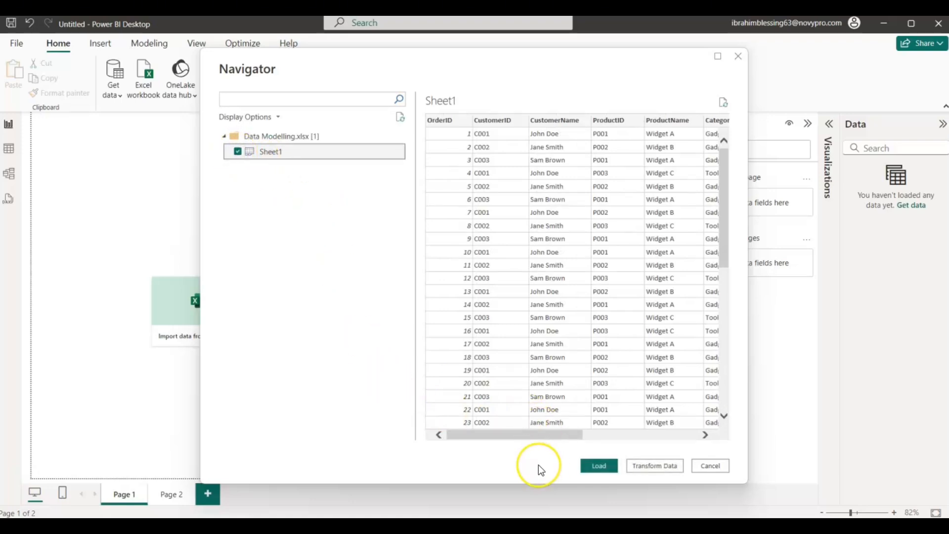
{"action": "left_click", "coordinate": [598, 469]}
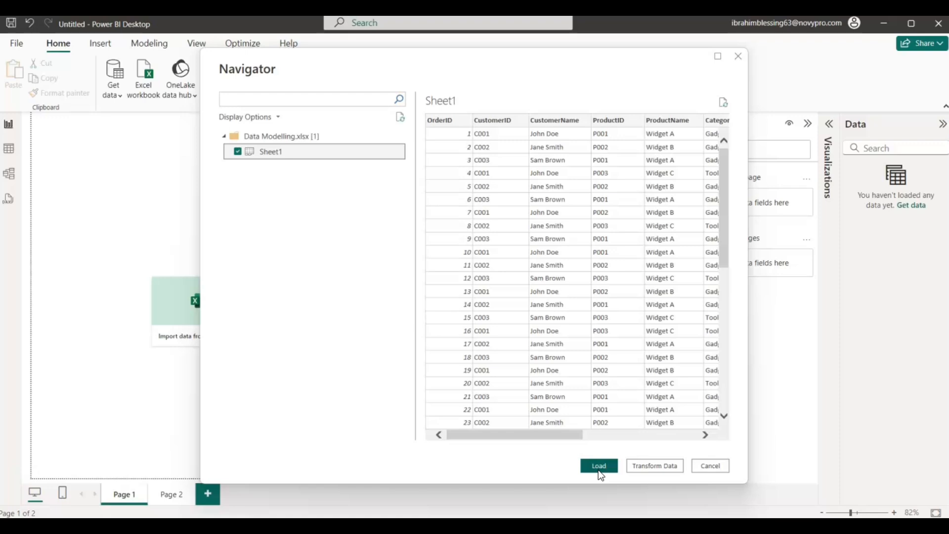
{"action": "left_click", "coordinate": [644, 467]}
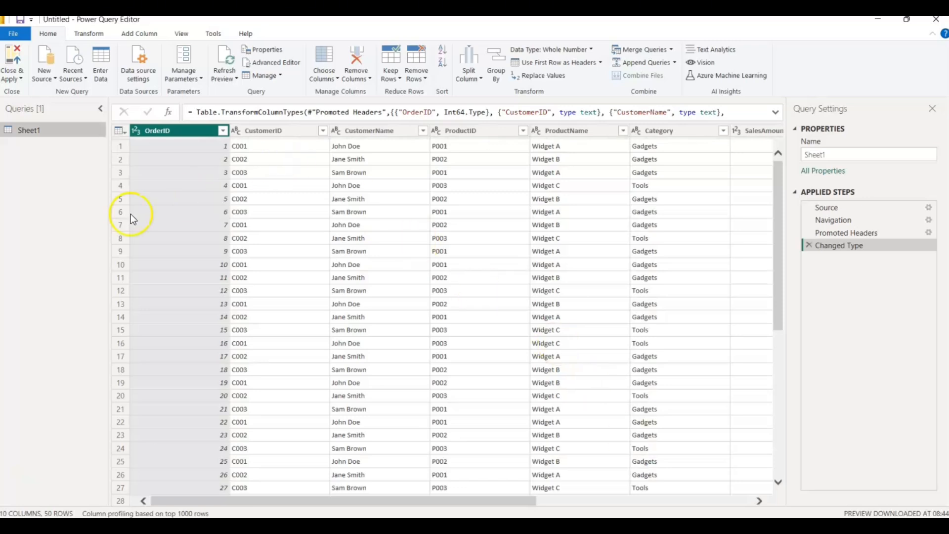
- Rename the Sheet1 query as "Excel file"
{"action": "double_click", "coordinate": [844, 159]}
{"action": "key", "text": "BackSpace"}
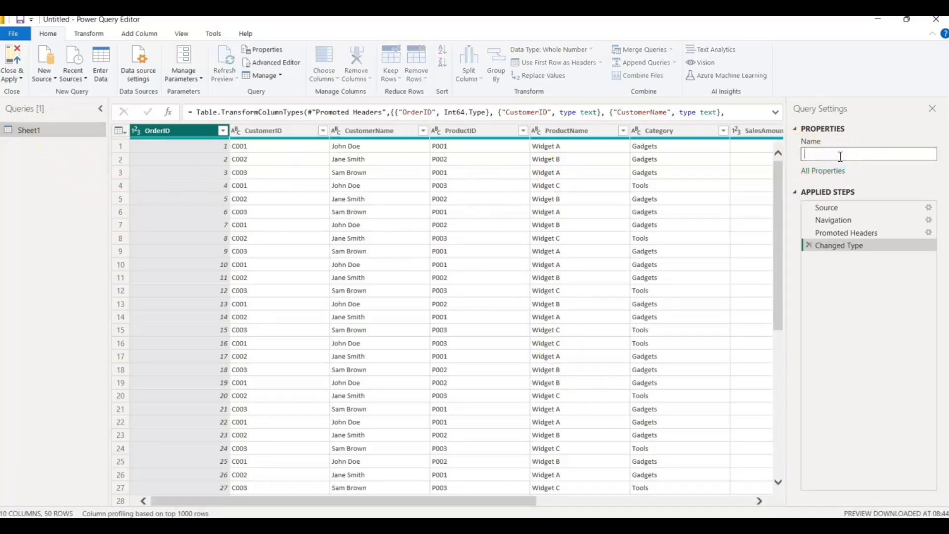
{"action": "type", "text": "Excel file"}
{"action": "left_click", "coordinate": [779, 157]}
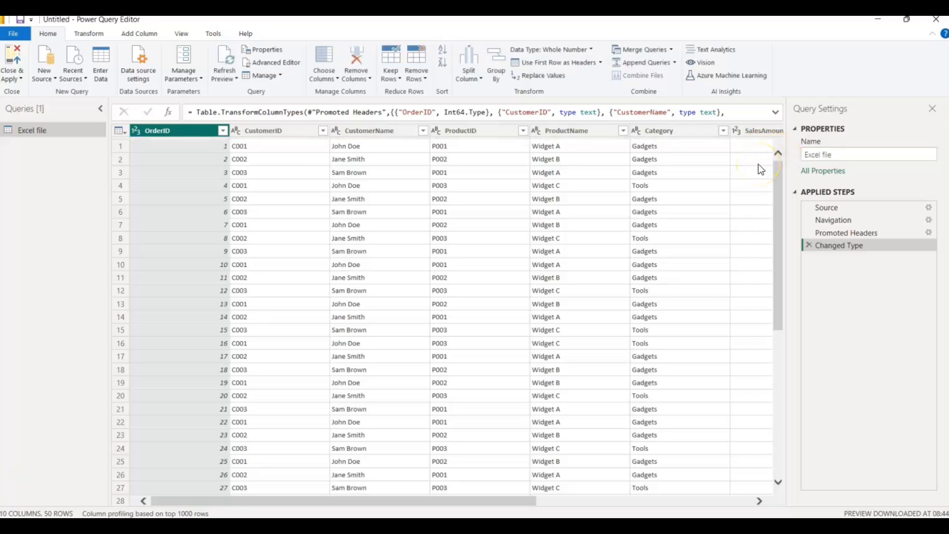
{"action": "left_click", "coordinate": [817, 156]}
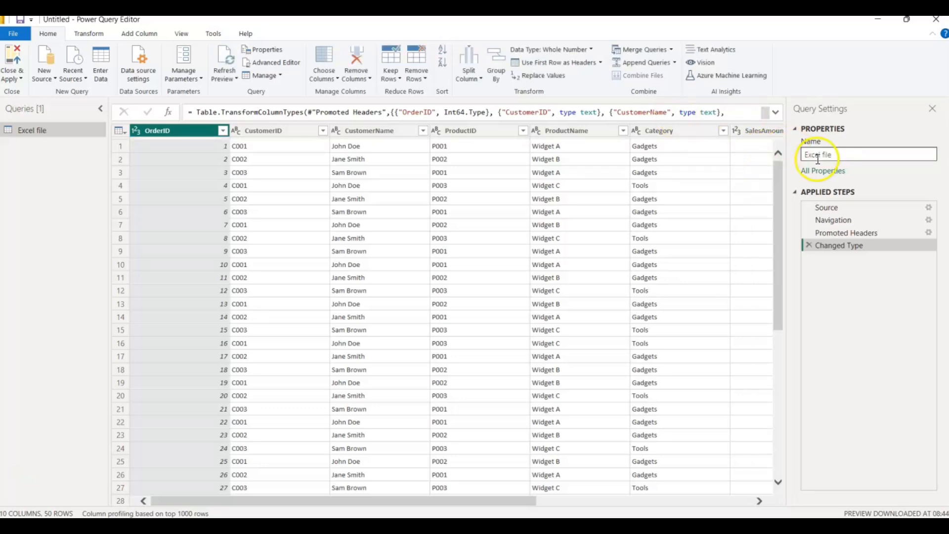
{"action": "left_click", "coordinate": [817, 110]}
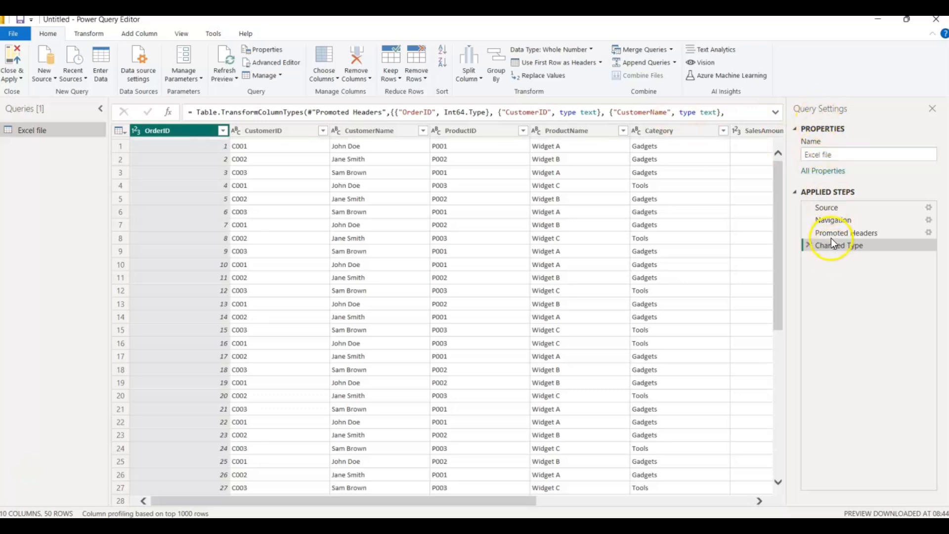
{"action": "left_click", "coordinate": [815, 154]}
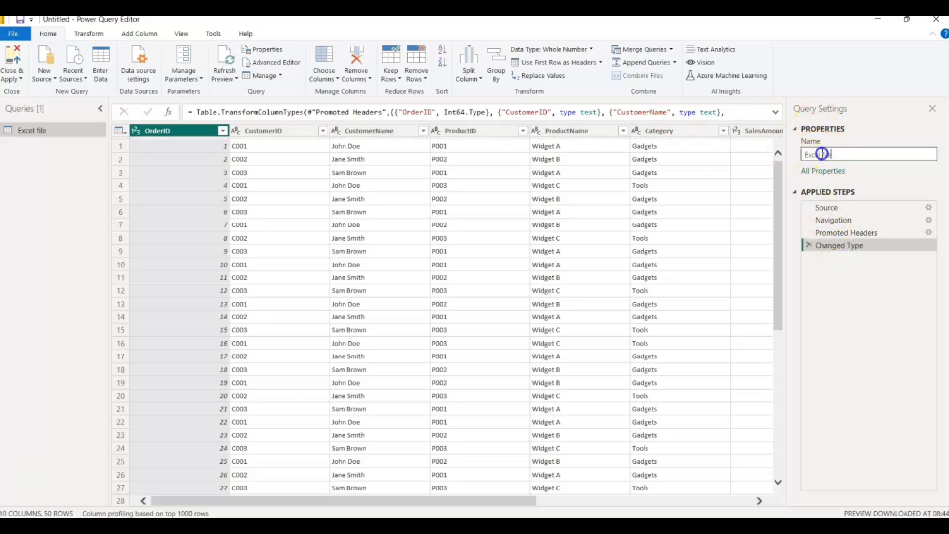
{"action": "left_click_drag", "start_coordinate": [802, 155], "coordinate": [836, 155]}
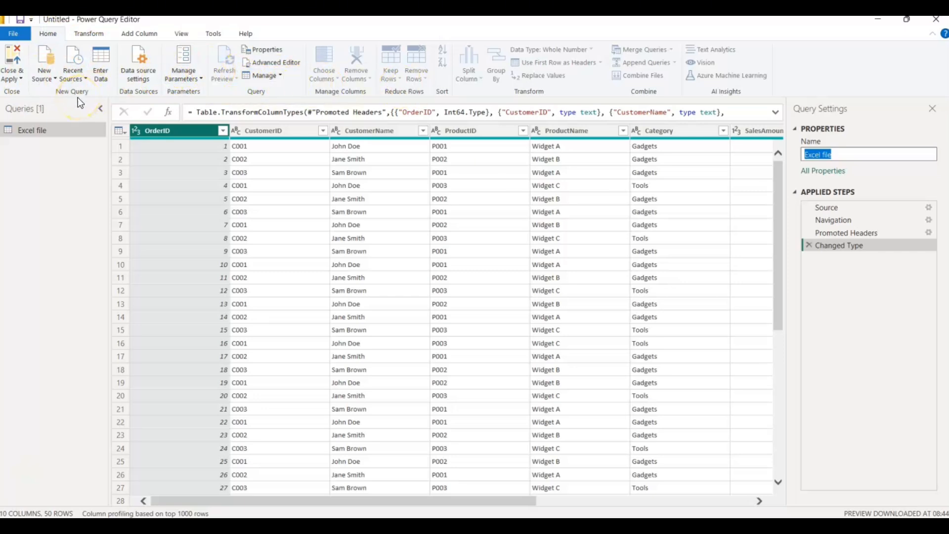
{"action": "left_click", "coordinate": [88, 31]}
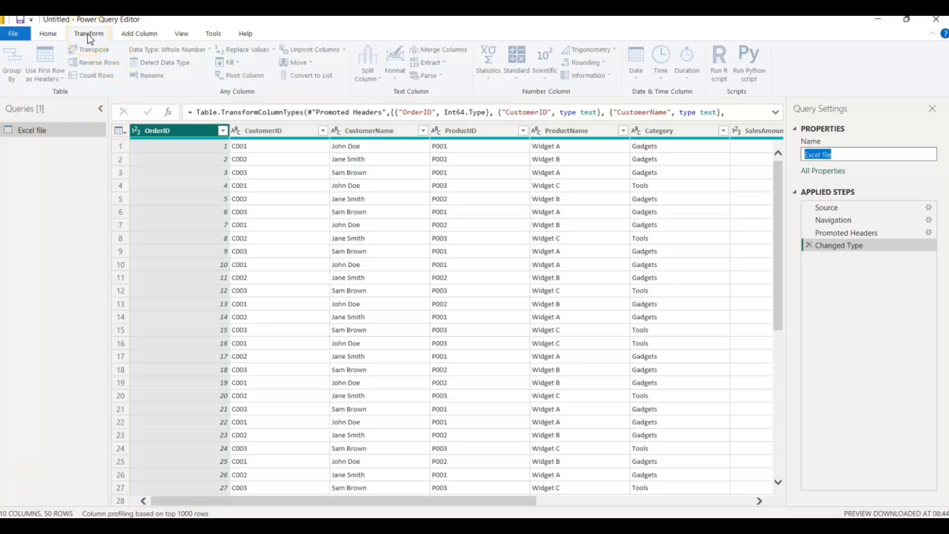
{"action": "left_click", "coordinate": [139, 32]}
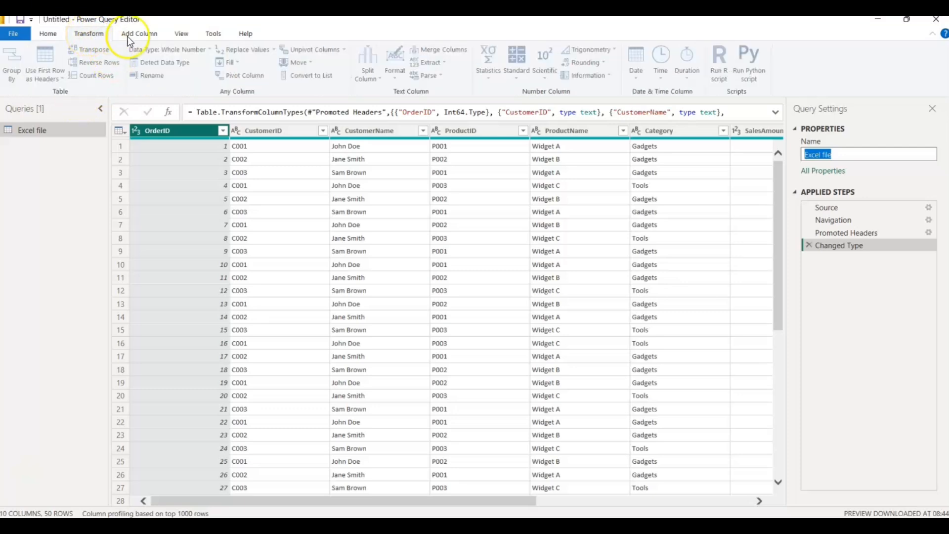
{"action": "left_click", "coordinate": [191, 32]}
{"action": "left_click", "coordinate": [208, 34]}
{"action": "left_click", "coordinate": [239, 35]}
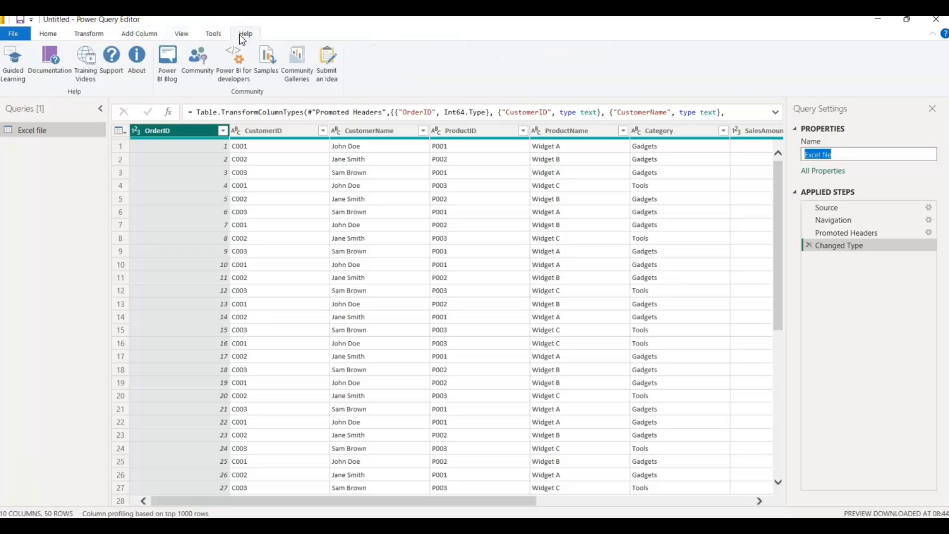
{"action": "left_click", "coordinate": [49, 34]}
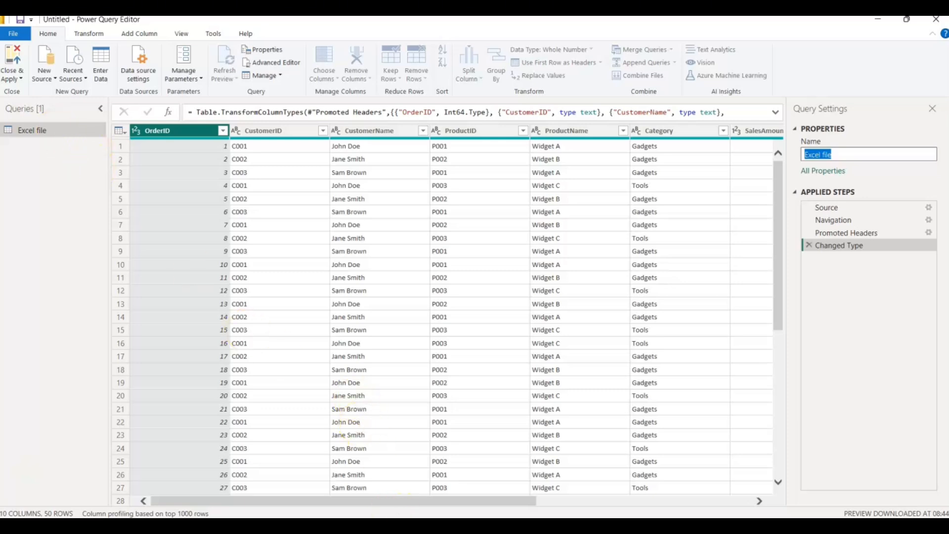
- Switch to File Explorer and browse from the Desktop through the Materials and Import Data folders to the Importing Data folder
{"action": "mouse_move", "coordinate": [460, 525]}
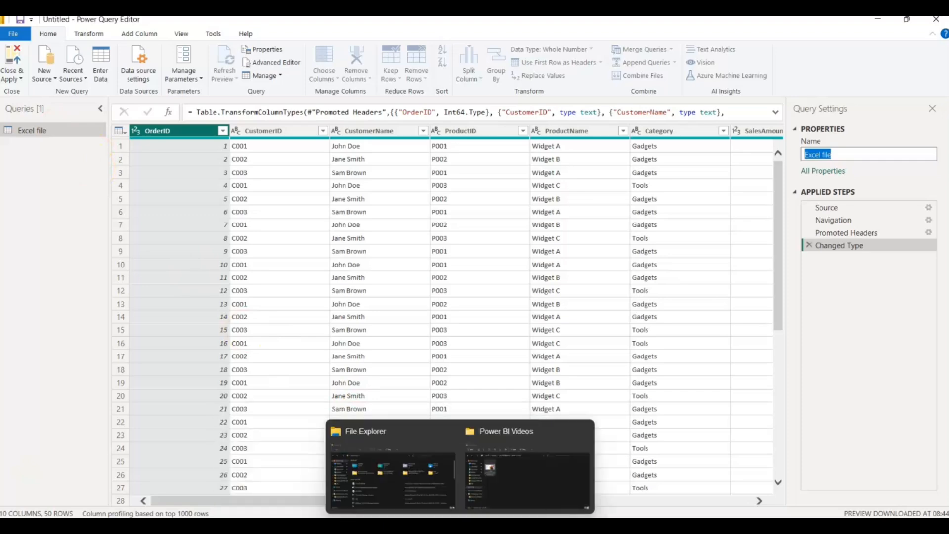
{"action": "left_click", "coordinate": [477, 482]}
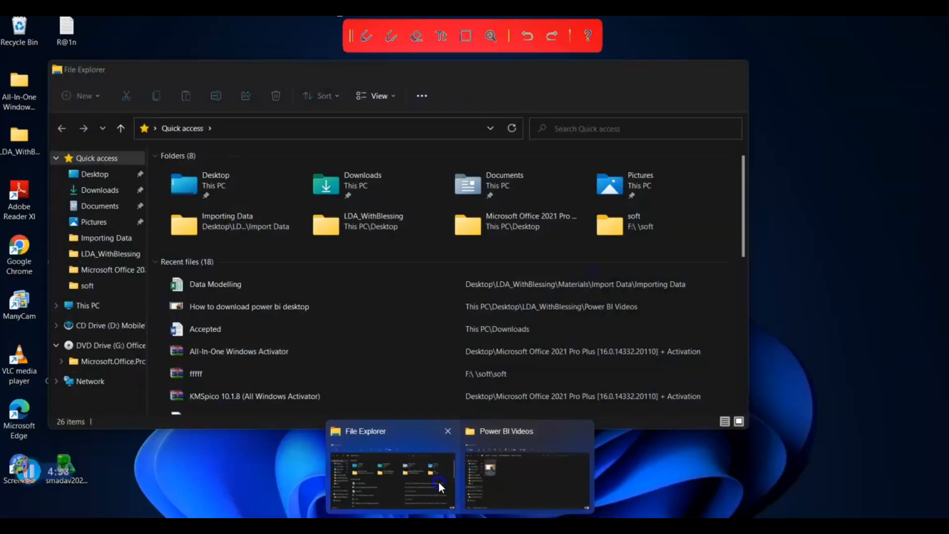
{"action": "left_click", "coordinate": [438, 482]}
{"action": "double_click", "coordinate": [250, 186]}
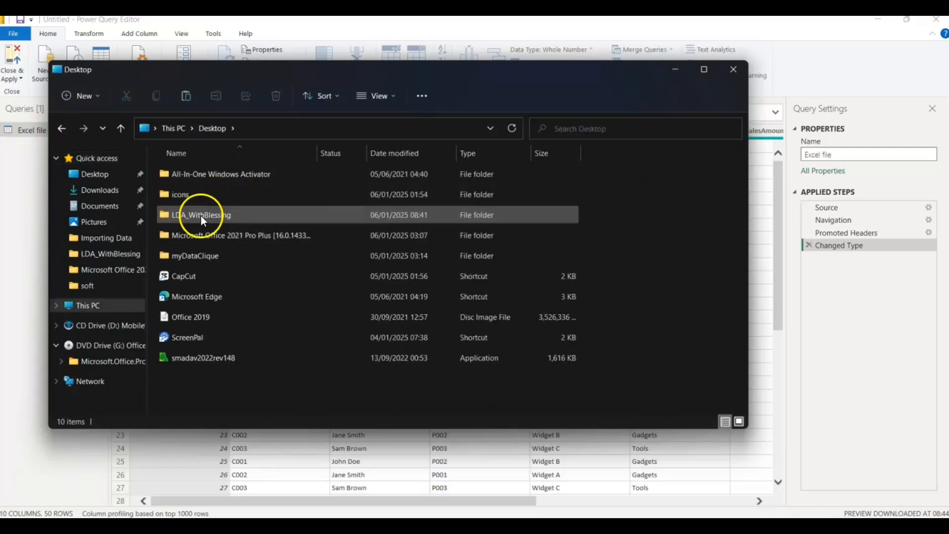
{"action": "double_click", "coordinate": [201, 214]}
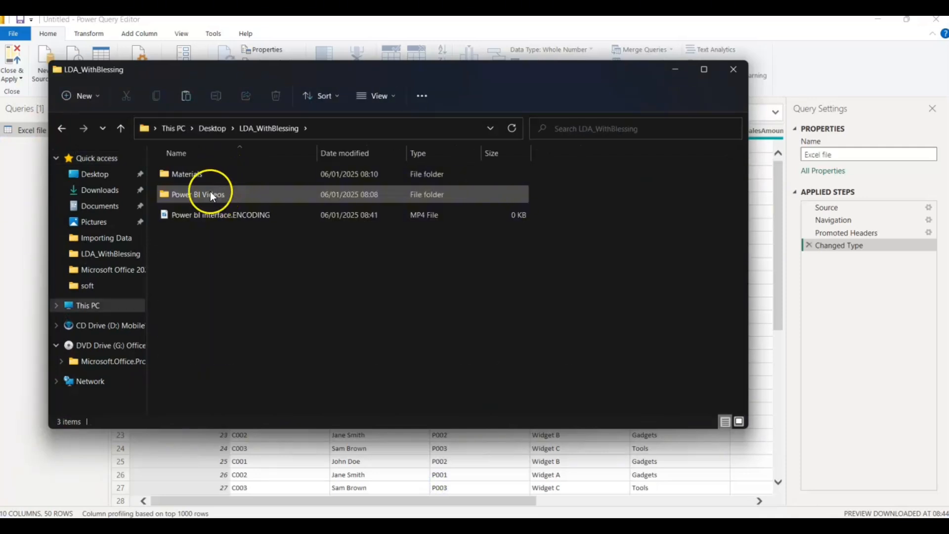
{"action": "double_click", "coordinate": [205, 174]}
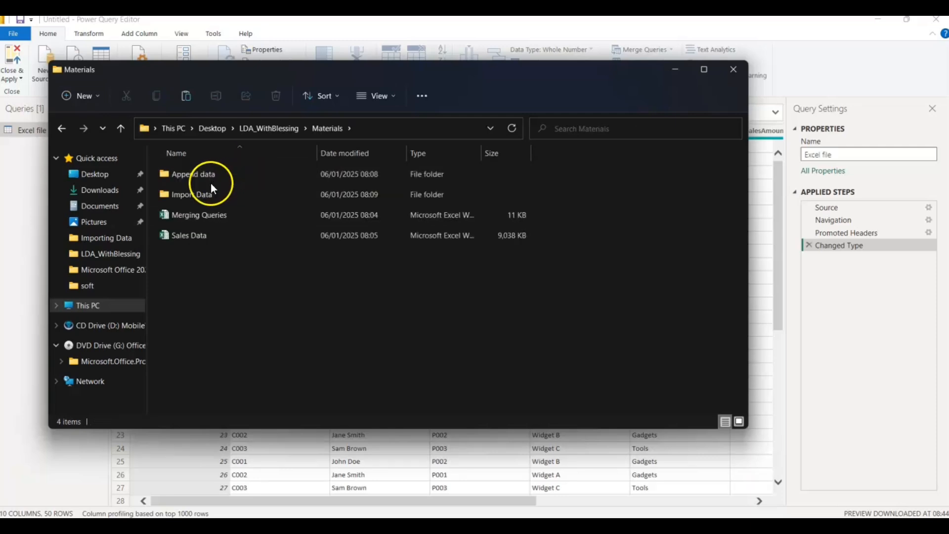
{"action": "double_click", "coordinate": [197, 195]}
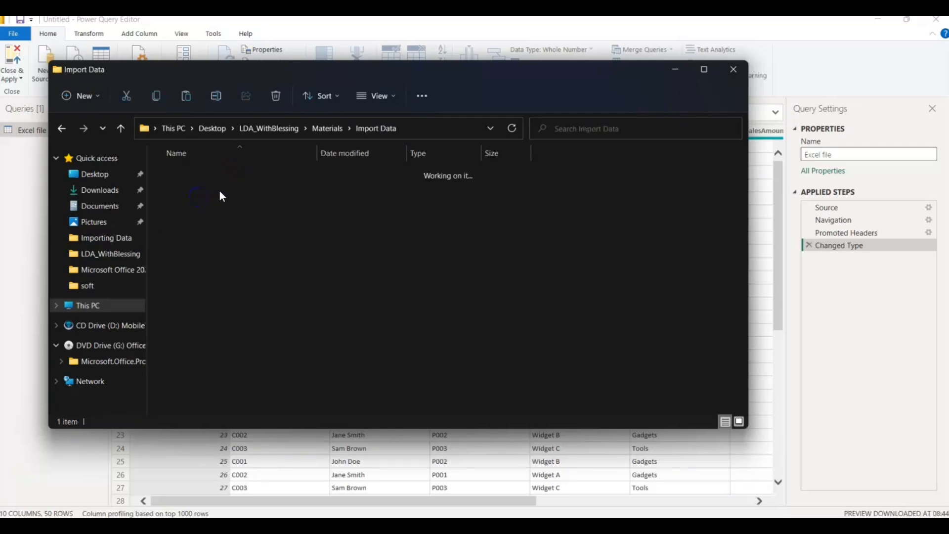
{"action": "double_click", "coordinate": [204, 180]}
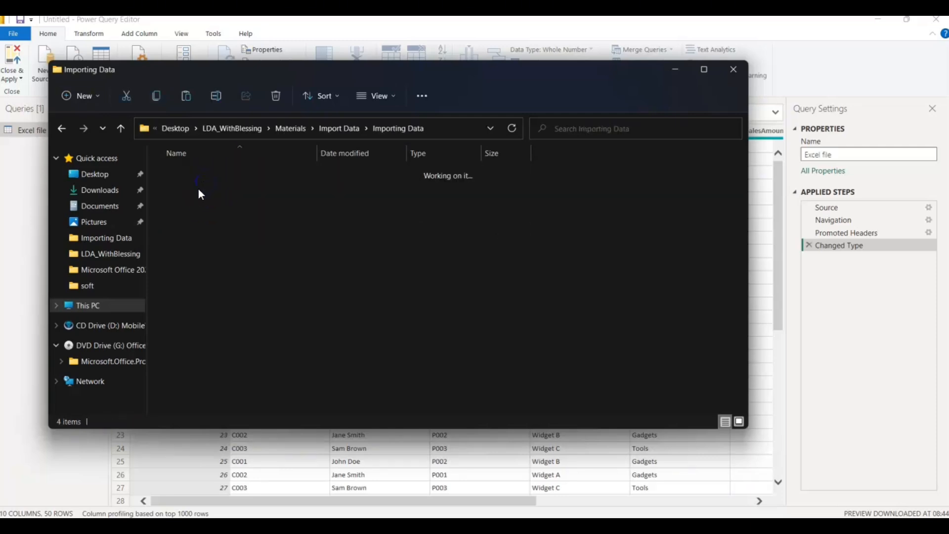
- Open the Data Modelling CSV file in Notepad to examine its comma-separated contents, and close both Notepad and the folder window
{"action": "left_click", "coordinate": [207, 218]}
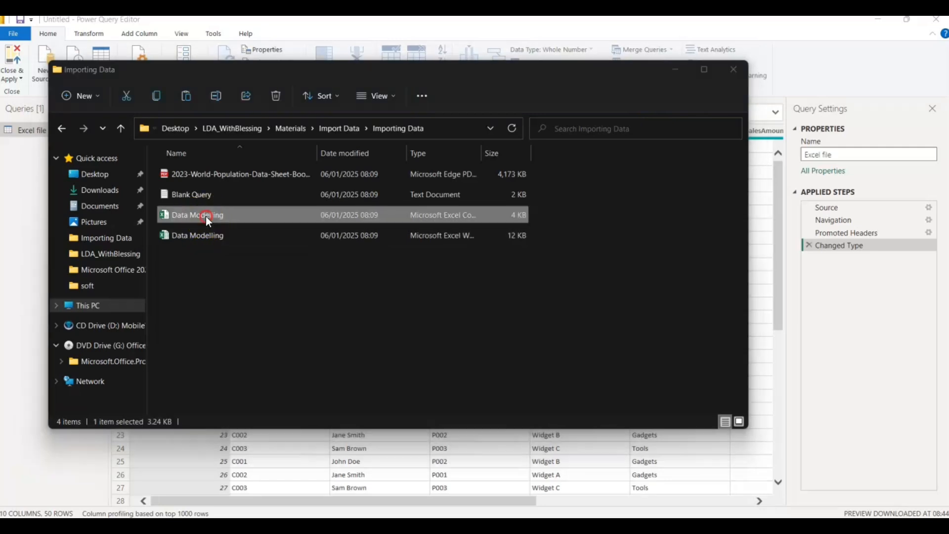
{"action": "double_click", "coordinate": [206, 215]}
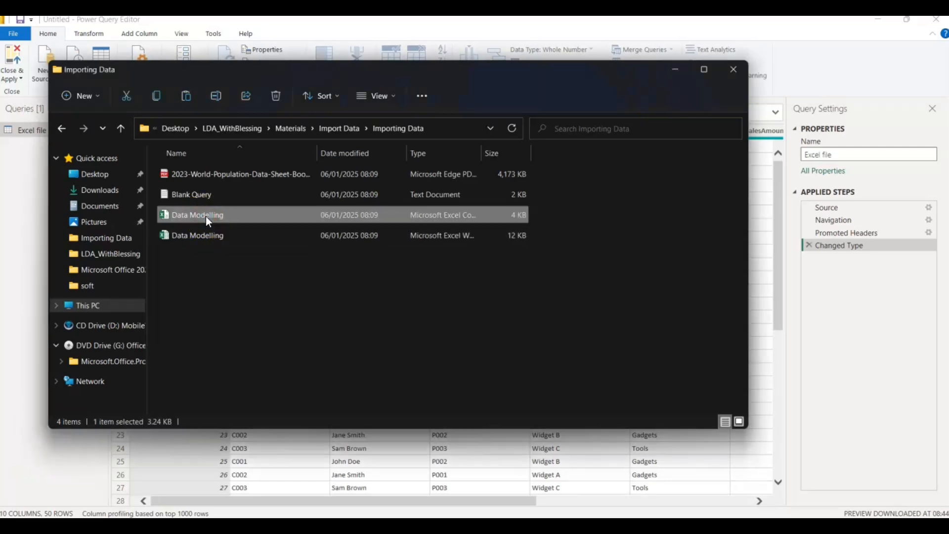
{"action": "right_click", "coordinate": [206, 216]}
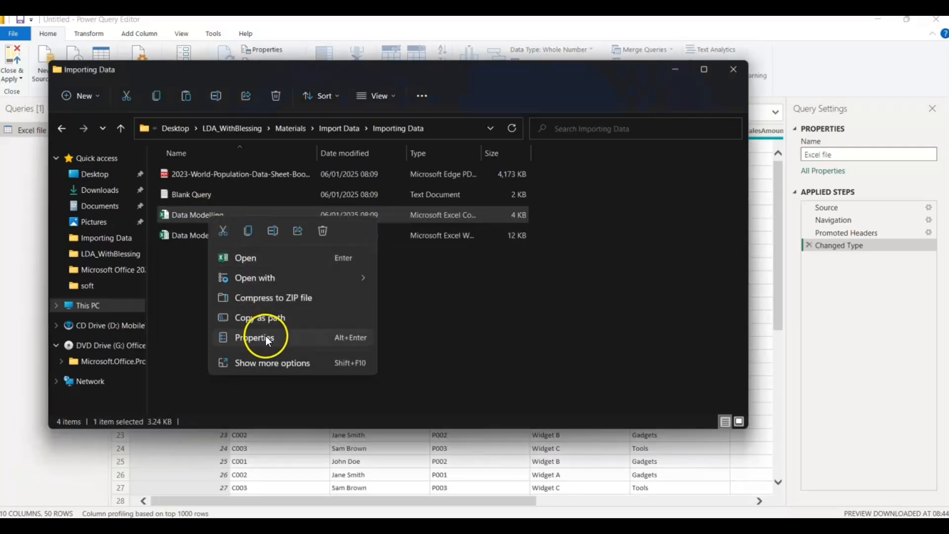
{"action": "left_click", "coordinate": [265, 364]}
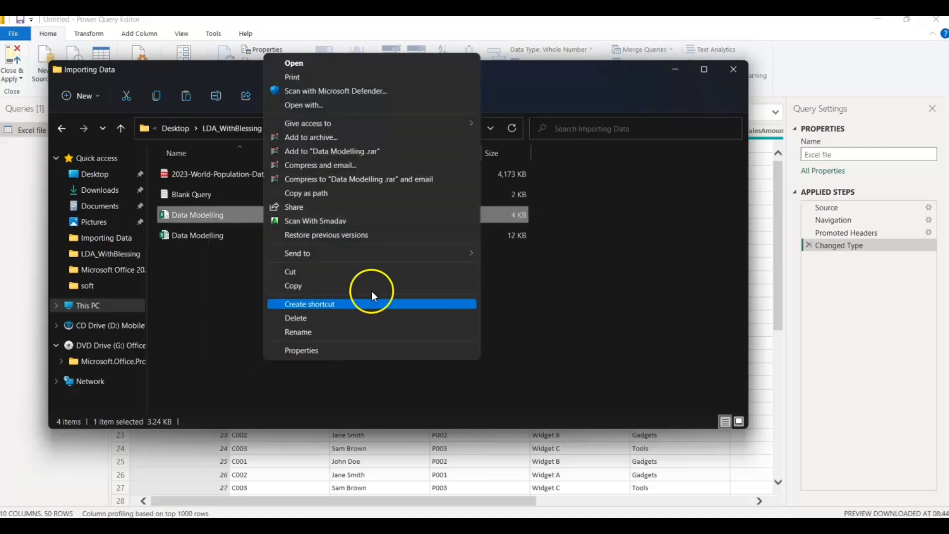
{"action": "left_click", "coordinate": [337, 104]}
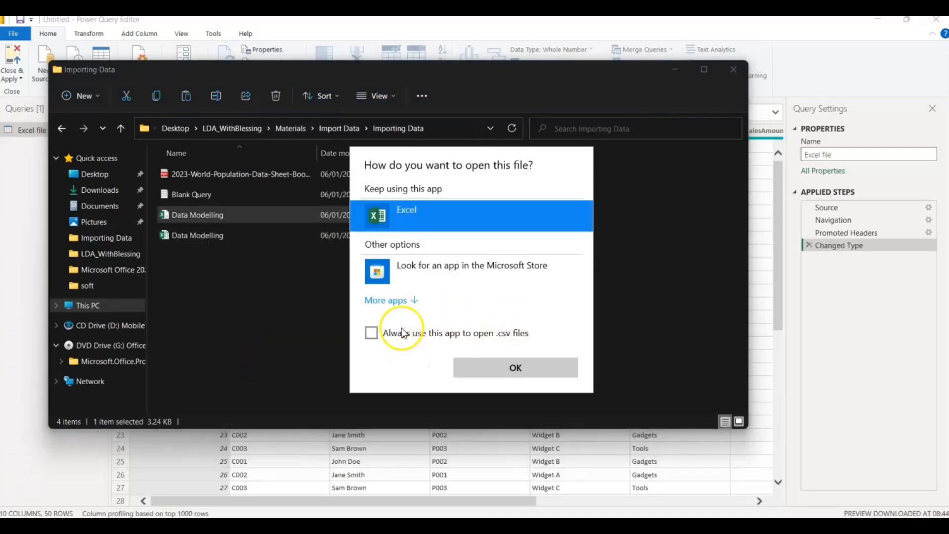
{"action": "left_click", "coordinate": [389, 301]}
{"action": "left_click", "coordinate": [402, 353]}
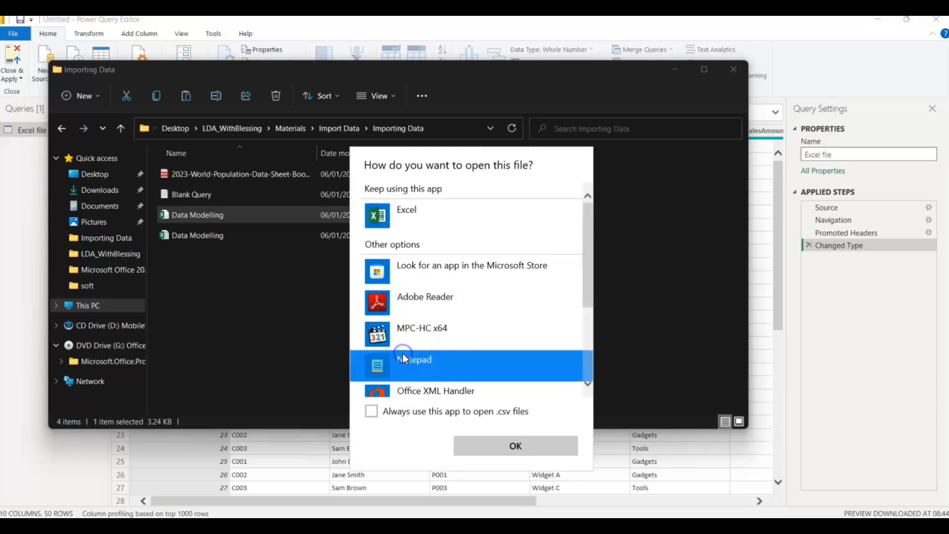
{"action": "left_click", "coordinate": [538, 450]}
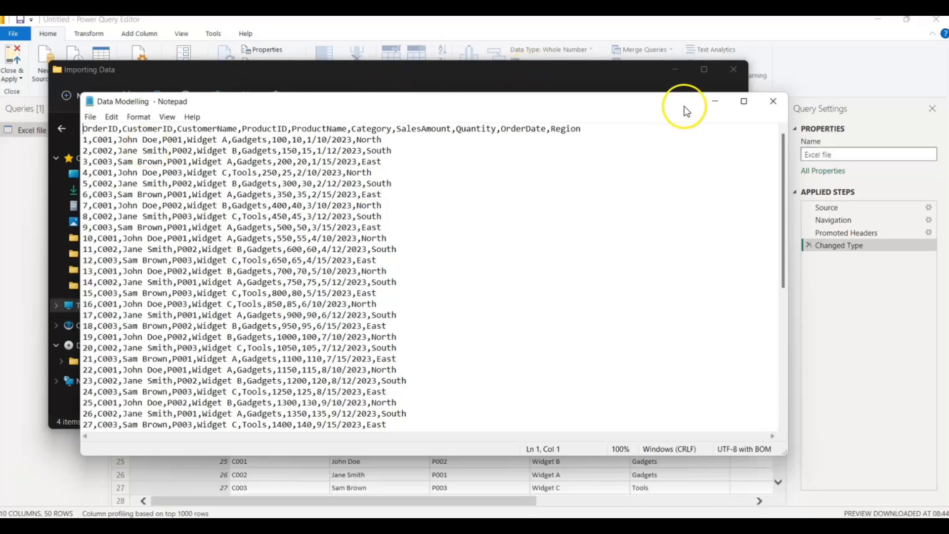
{"action": "left_click", "coordinate": [773, 101]}
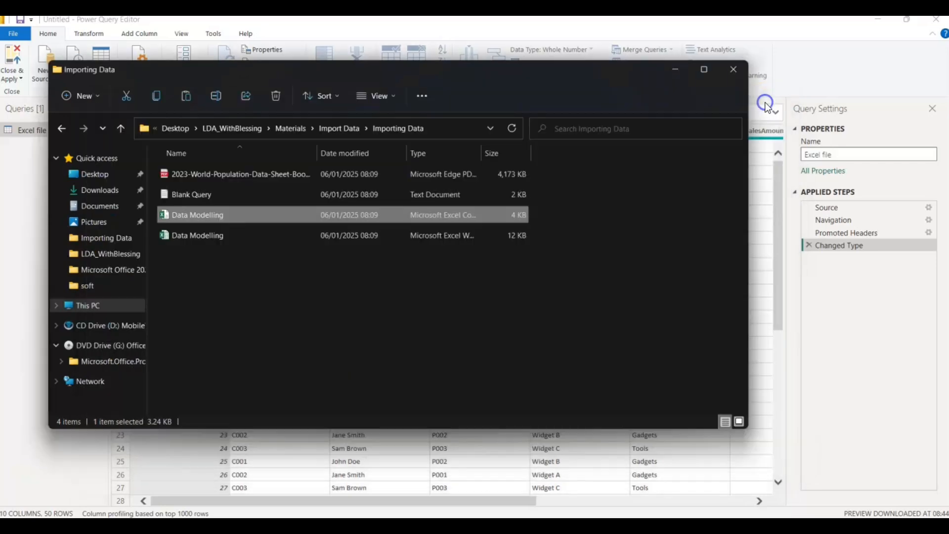
{"action": "left_click", "coordinate": [733, 70]}
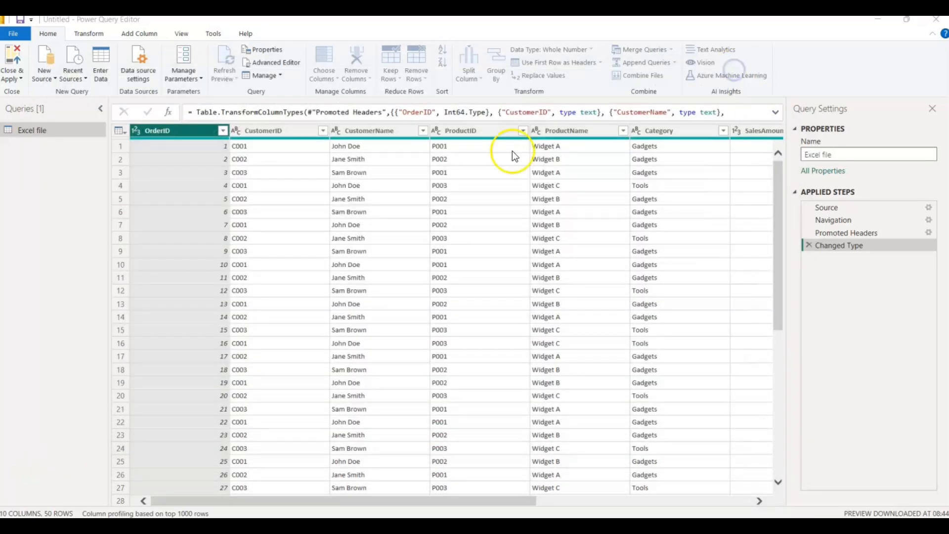
- Start a Text/CSV import as a new source and open the Data Modelling CSV file from the Importing Data folder
{"action": "left_click", "coordinate": [58, 79]}
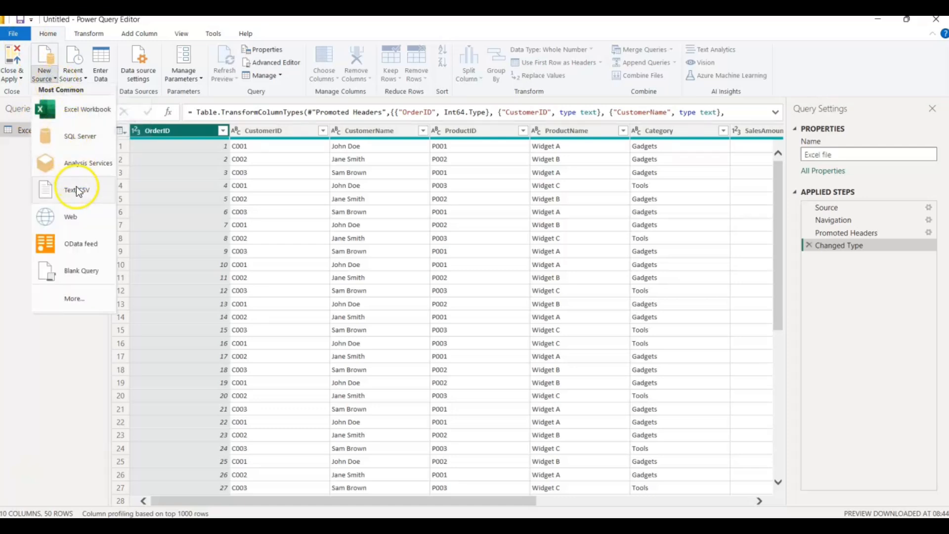
{"action": "key", "text": "Escape"}
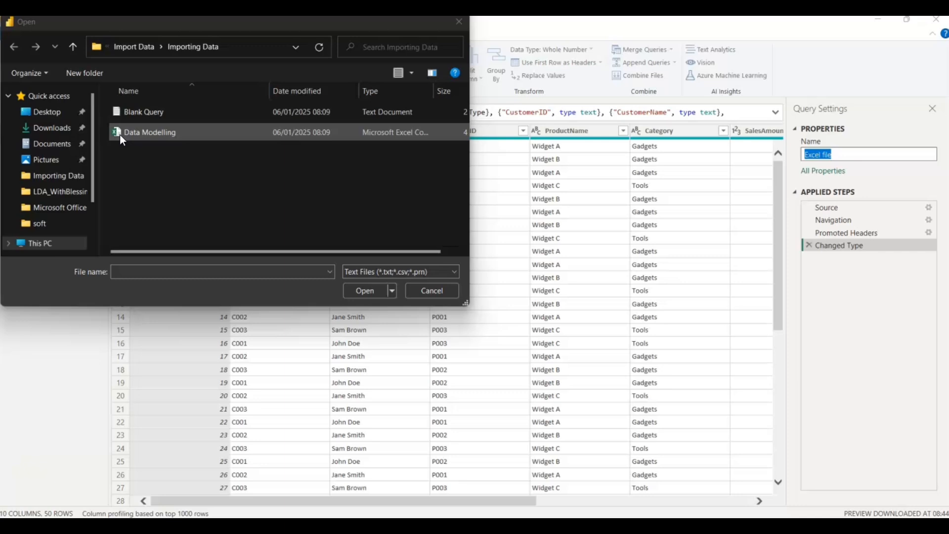
{"action": "left_click", "coordinate": [188, 200]}
{"action": "left_click", "coordinate": [158, 132]}
{"action": "left_click", "coordinate": [366, 291]}
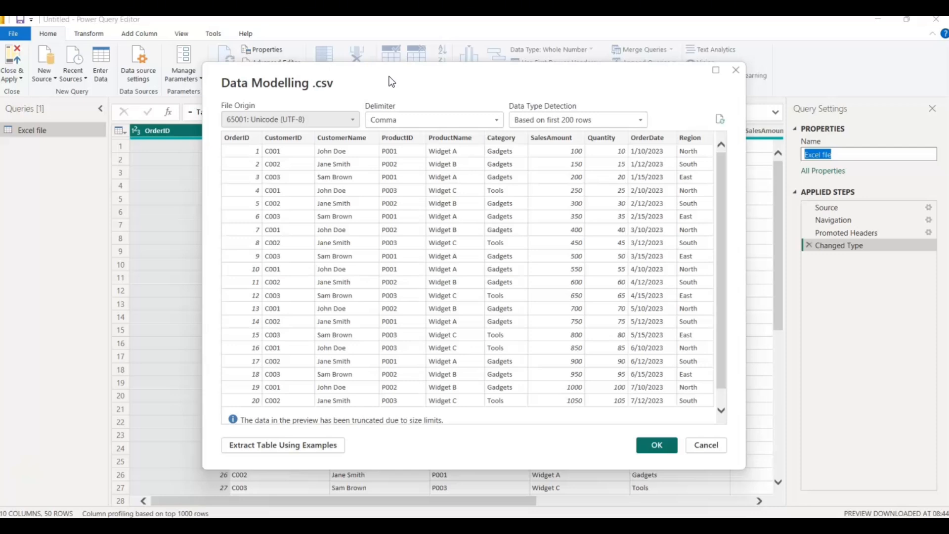
- Examine the available delimiters and data type detection options in the CSV import preview
{"action": "left_click_drag", "start_coordinate": [390, 77], "coordinate": [347, 84]}
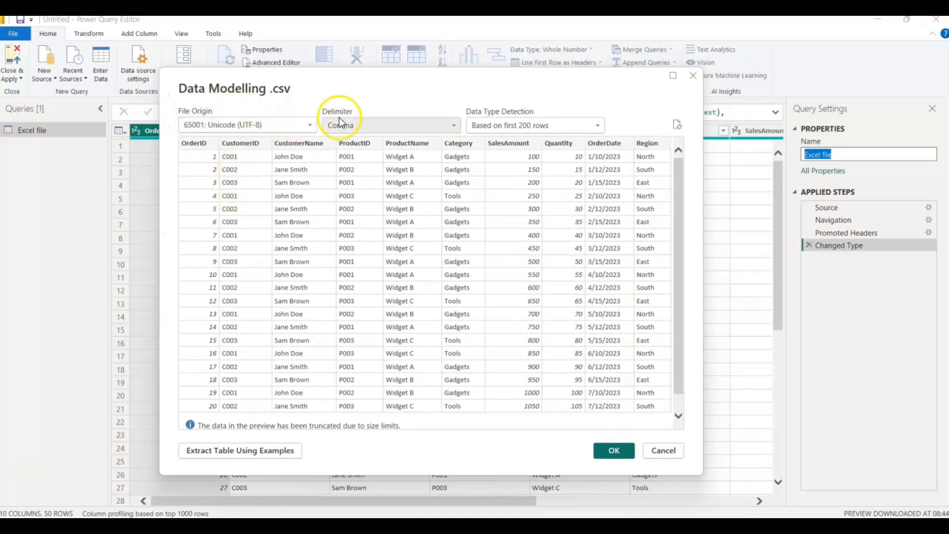
{"action": "left_click", "coordinate": [456, 126]}
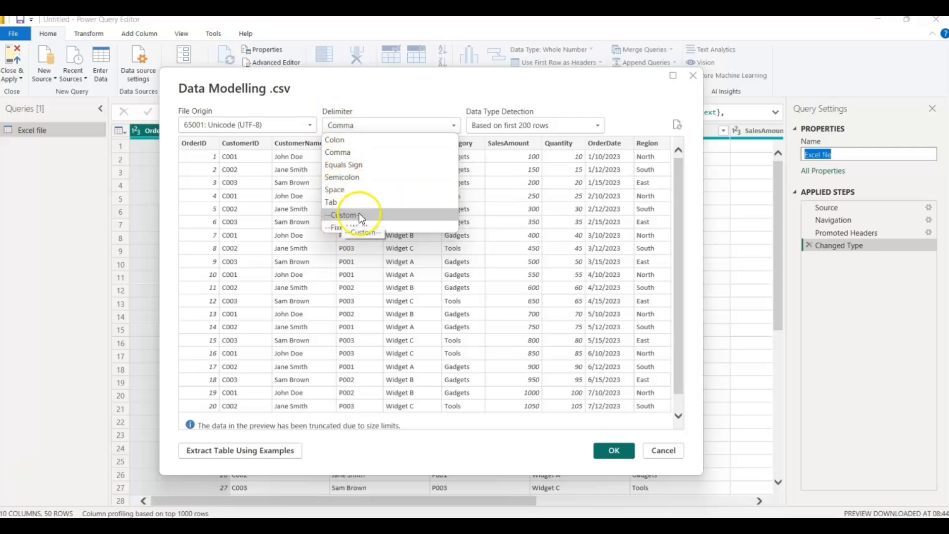
{"action": "left_click", "coordinate": [516, 124]}
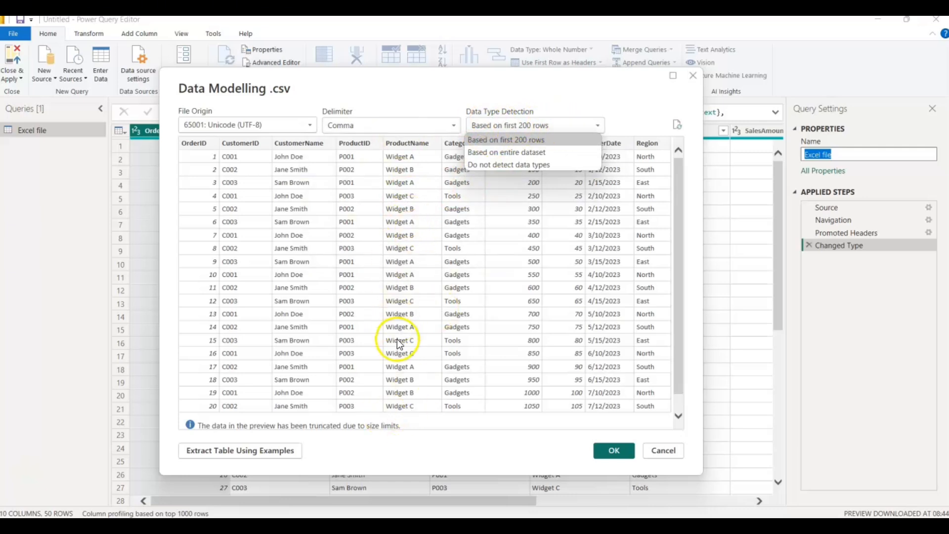
{"action": "left_click", "coordinate": [497, 143]}
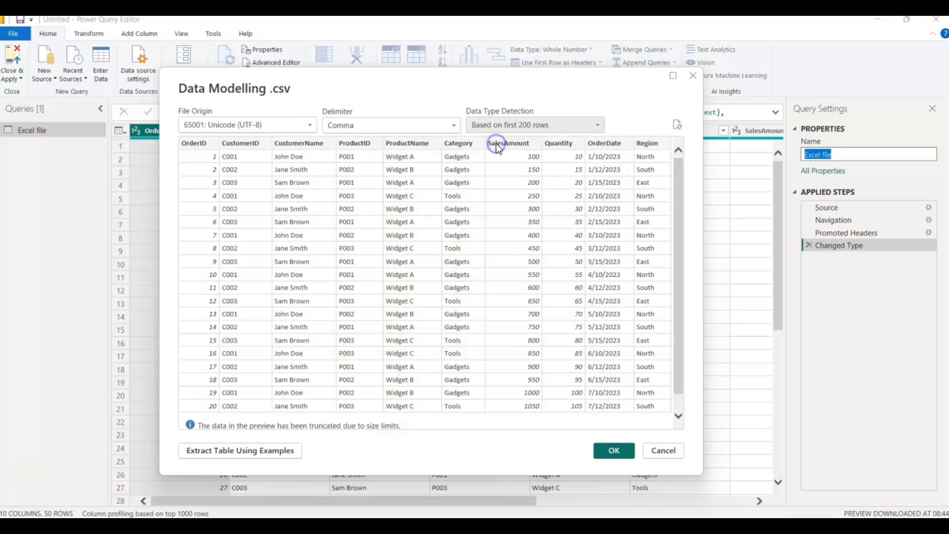
- Try data type detection based on the entire dataset and return it to the first 200 rows
{"action": "left_click", "coordinate": [595, 125]}
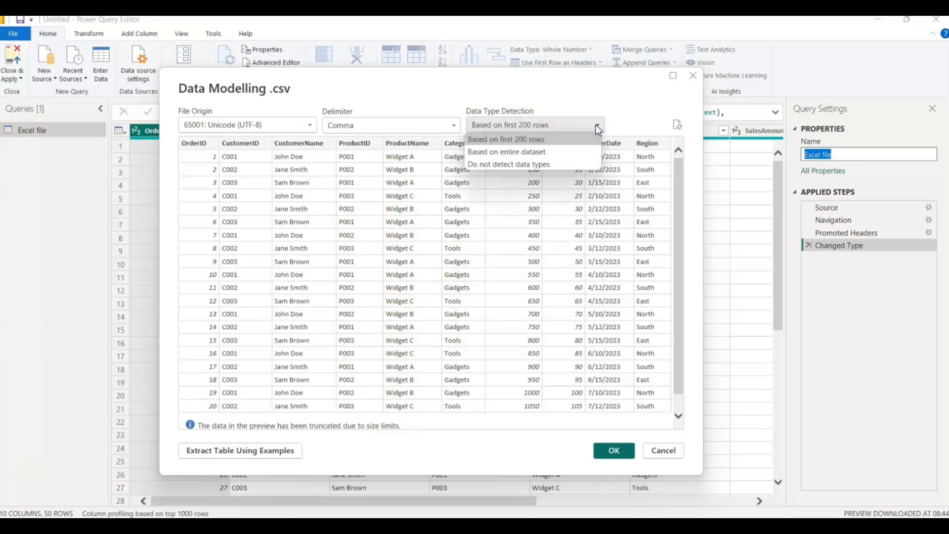
{"action": "left_click", "coordinate": [497, 152]}
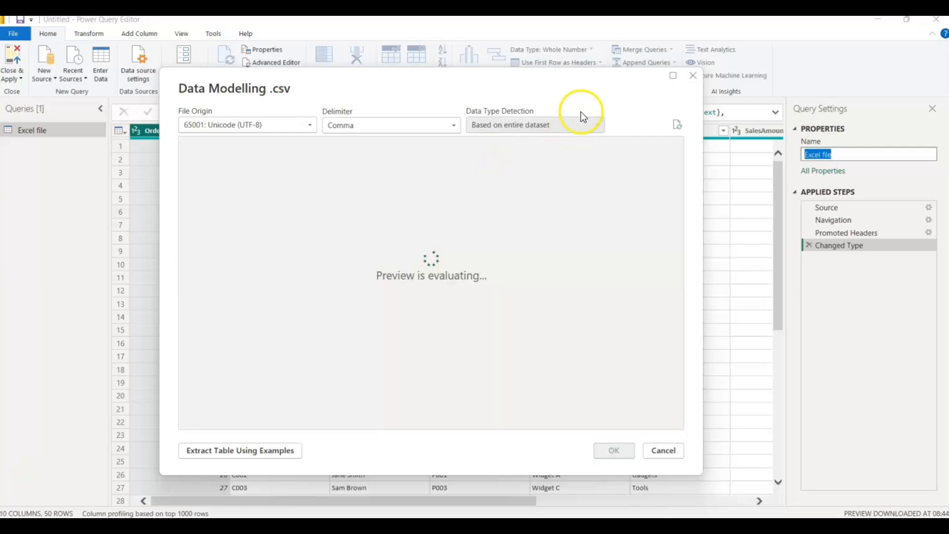
{"action": "left_click", "coordinate": [596, 124]}
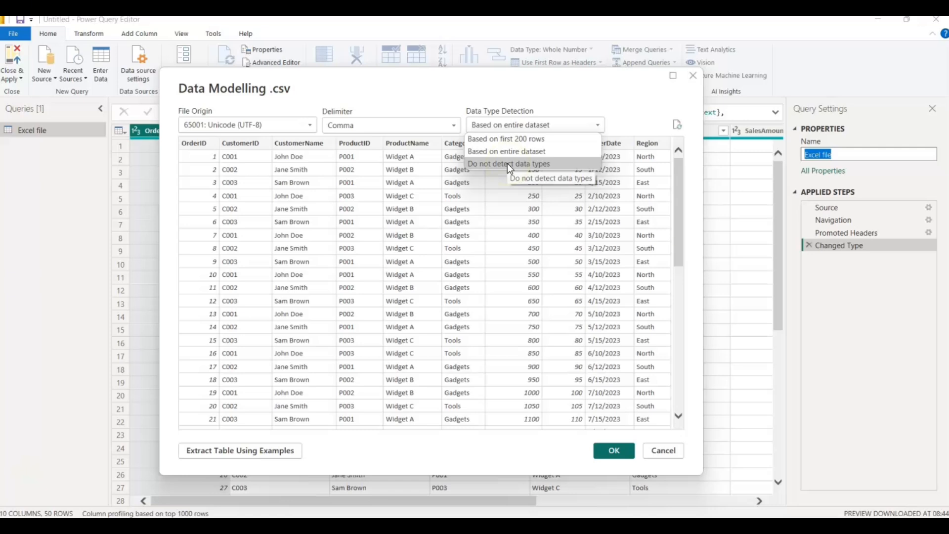
{"action": "left_click", "coordinate": [497, 141]}
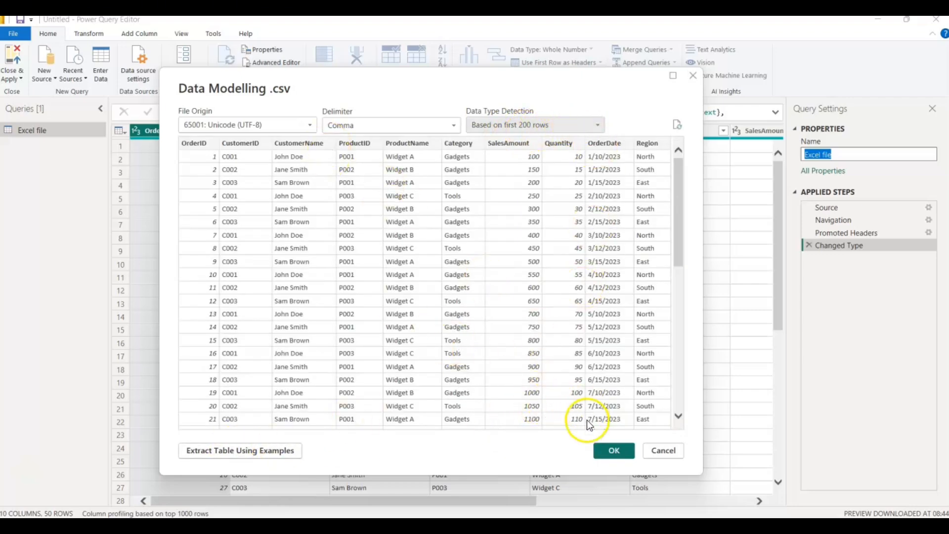
- Load the previewed CSV data as a query and rename it "Data Modelling csv"
{"action": "left_click", "coordinate": [610, 450]}
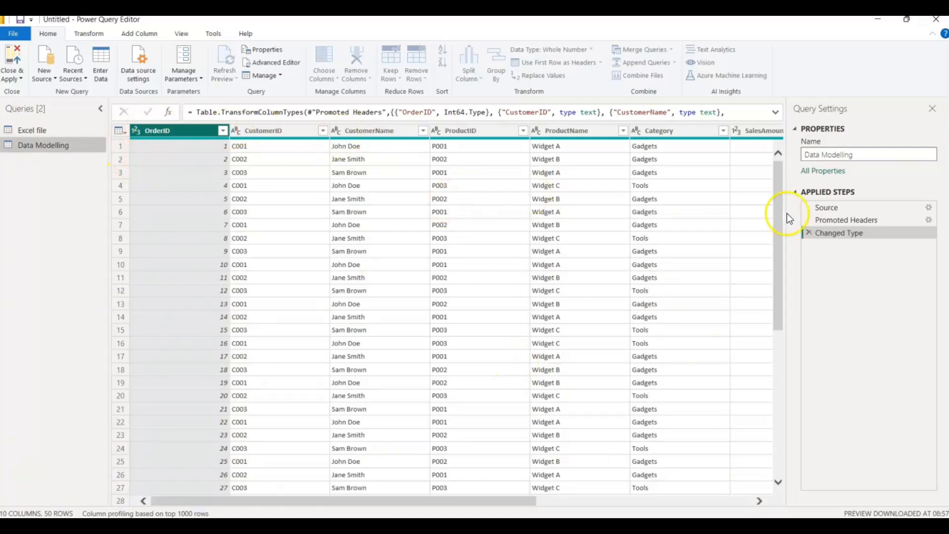
{"action": "left_click", "coordinate": [861, 155]}
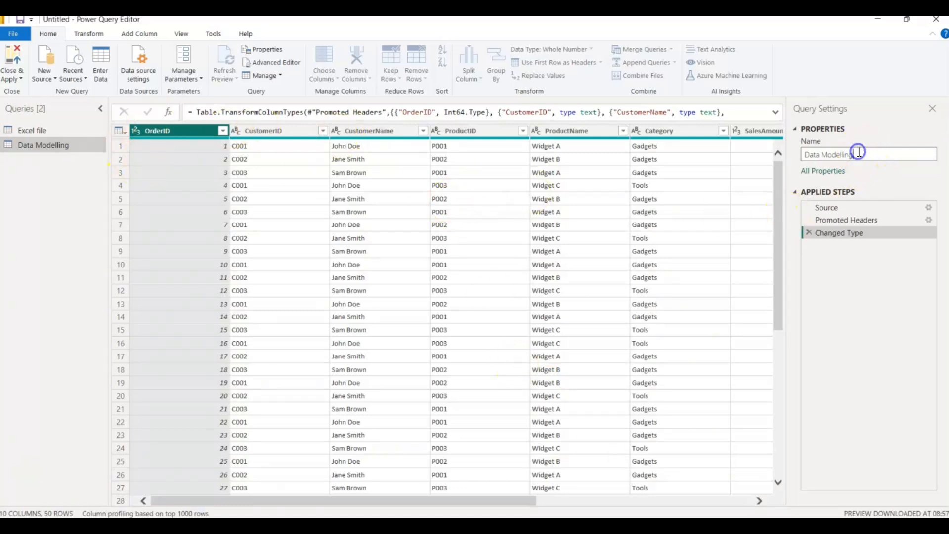
{"action": "type", "text": "csv"}
{"action": "key", "text": "Return"}
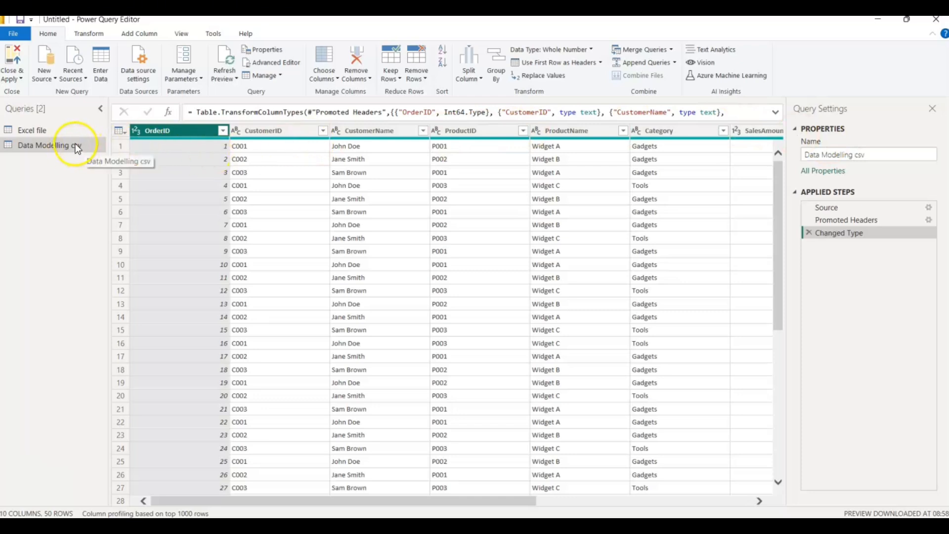
- Start a manually entered table, rename its first column "Name", and enter the person's full name in row 1
{"action": "left_click", "coordinate": [105, 64]}
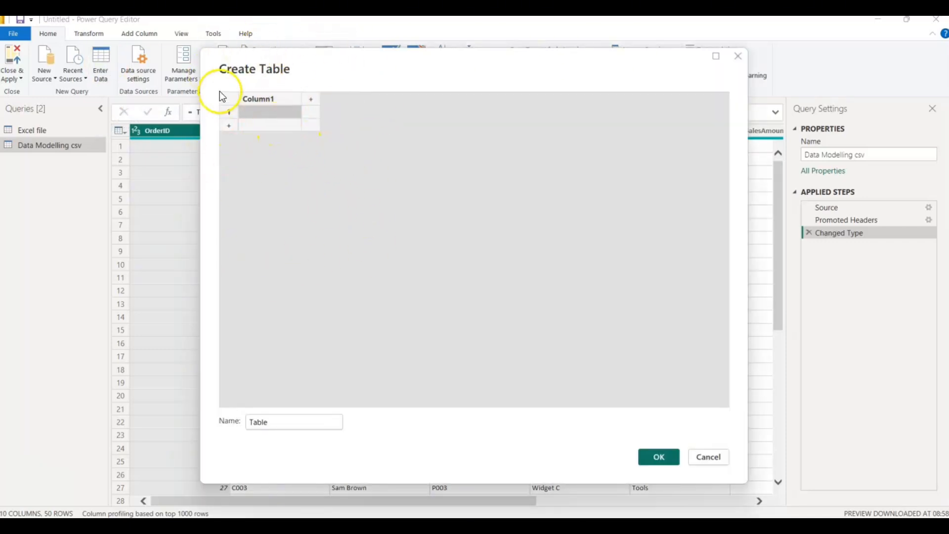
{"action": "double_click", "coordinate": [251, 98]}
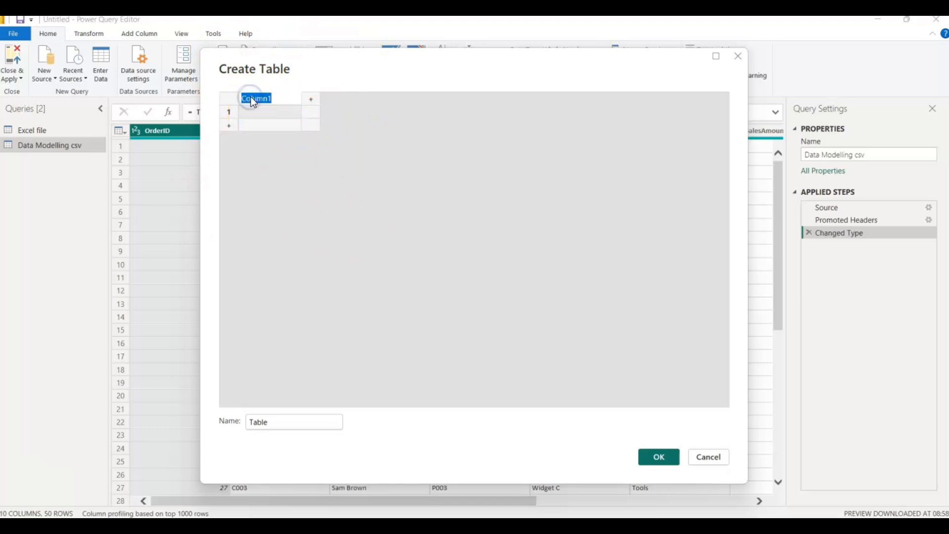
{"action": "type", "text": "Name"}
{"action": "left_click", "coordinate": [260, 112]}
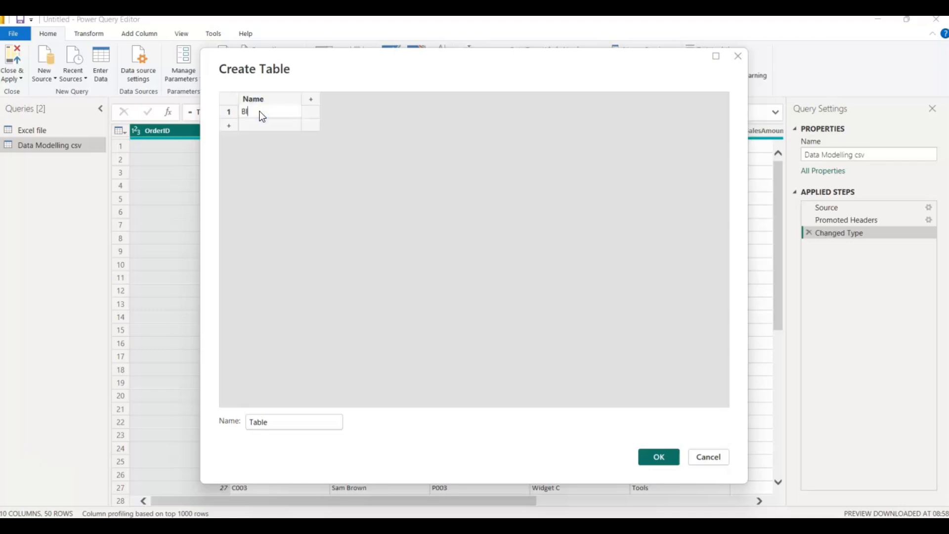
- Add a second column named "Email" and enter the person's e-mail address in row 1
{"action": "left_click", "coordinate": [311, 100]}
{"action": "double_click", "coordinate": [322, 100]}
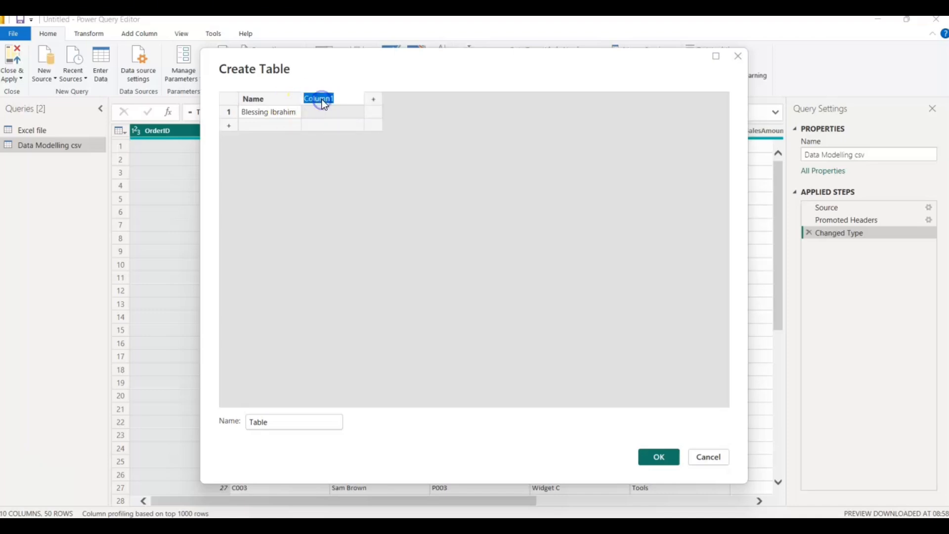
{"action": "key", "text": "BackSpace"}
{"action": "type", "text": "Email"}
{"action": "left_click", "coordinate": [320, 111]}
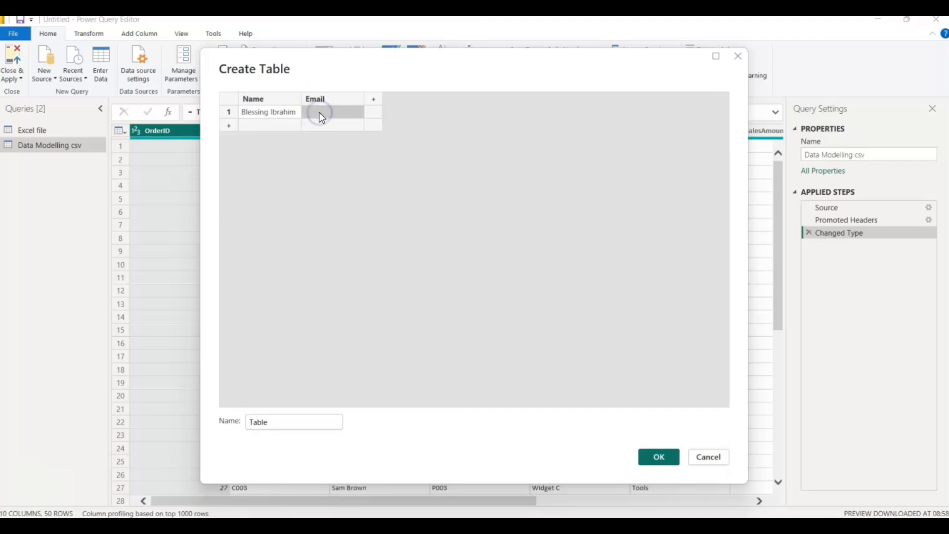
- Add a "Courses" column with the entry "Excel" in row 1, and append three blank rows to the table
{"action": "left_click", "coordinate": [375, 100]}
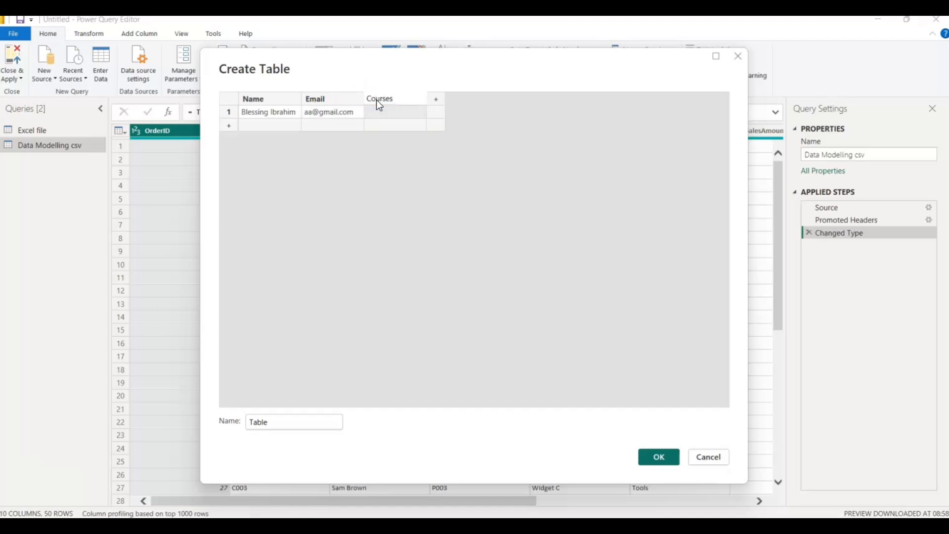
{"action": "left_click", "coordinate": [380, 111]}
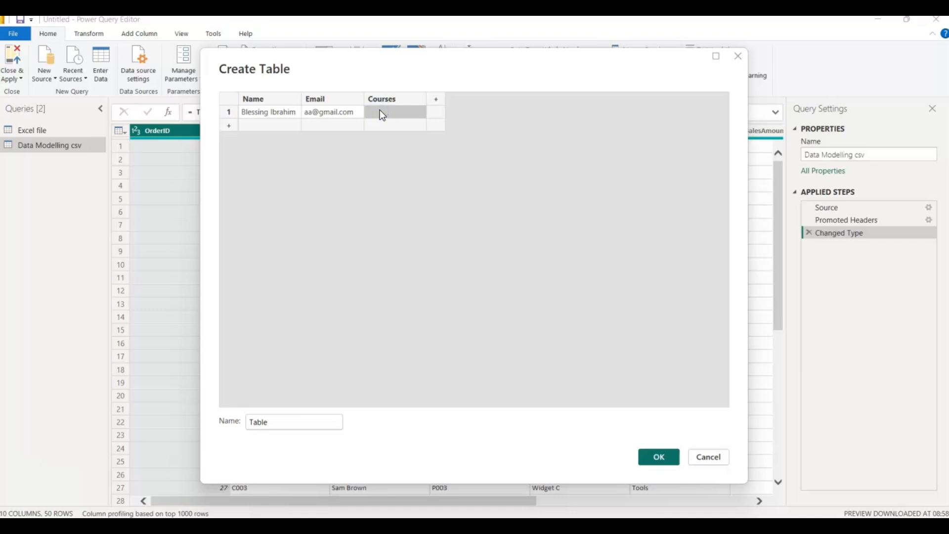
{"action": "type", "text": "Excel"}
{"action": "left_click", "coordinate": [229, 125]}
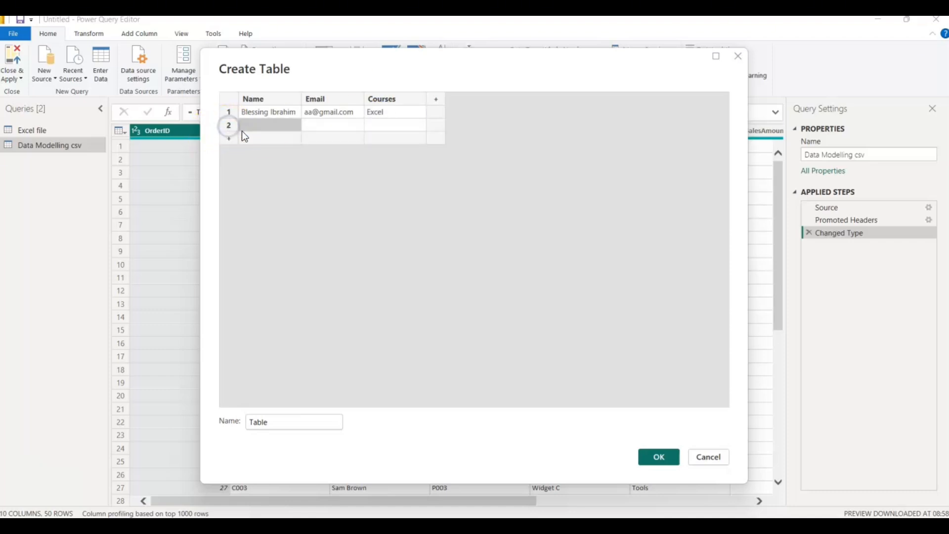
{"action": "left_click", "coordinate": [234, 138]}
{"action": "left_click", "coordinate": [230, 152]}
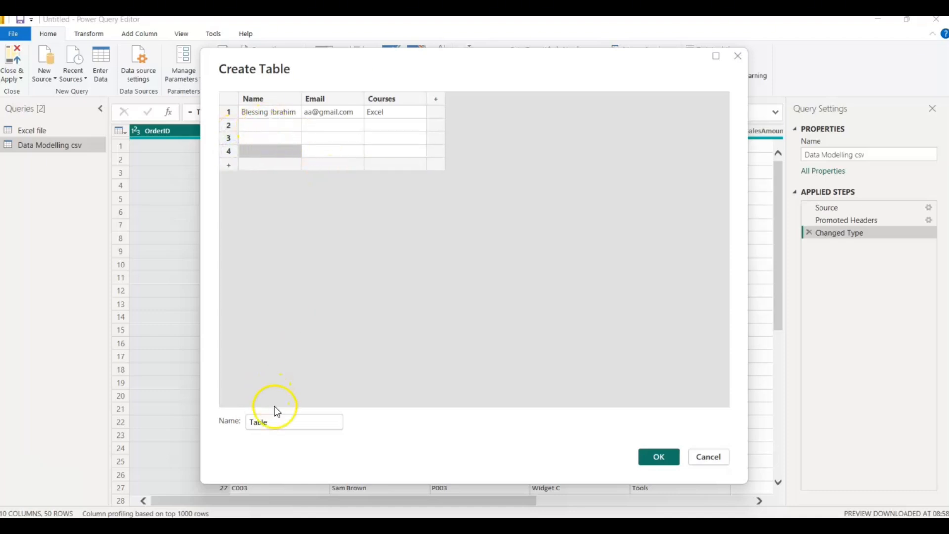
- Name the table with the person's first name followed by "'s detail", create it, and open the resulting query
{"action": "left_click", "coordinate": [275, 424]}
{"action": "left_click_drag", "start_coordinate": [275, 424], "coordinate": [229, 422]}
{"action": "key", "text": "BackSpace"}
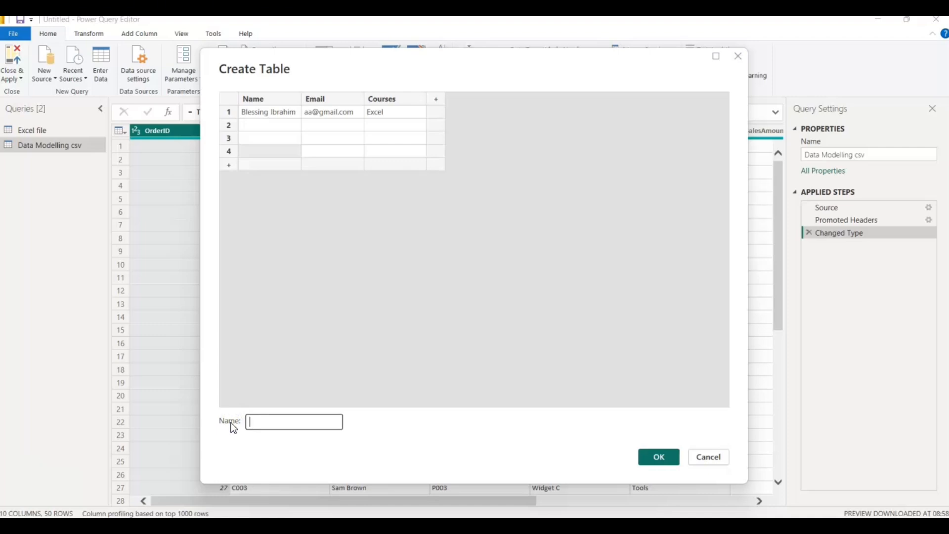
{"action": "type", "text": "Blessing's detail"}
{"action": "left_click", "coordinate": [658, 459]}
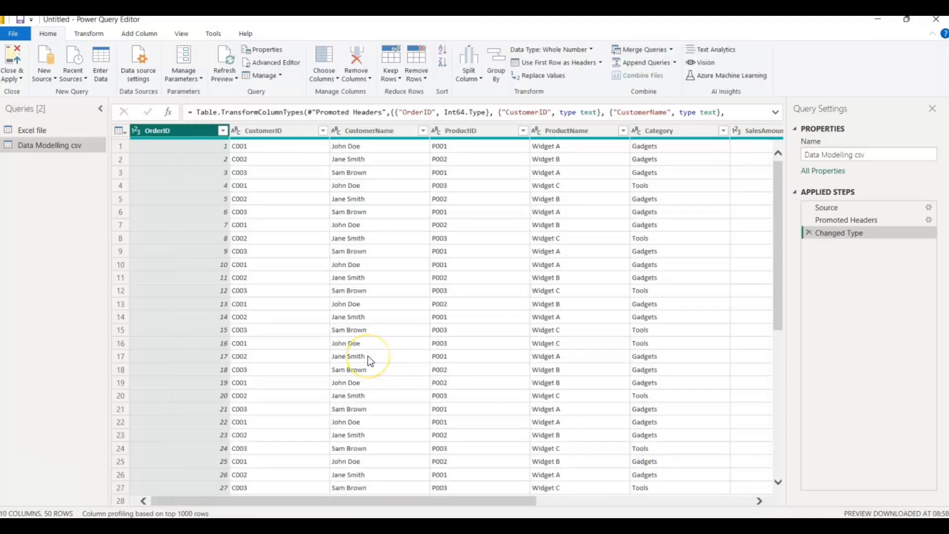
{"action": "left_click", "coordinate": [96, 160]}
{"action": "left_click", "coordinate": [41, 161]}
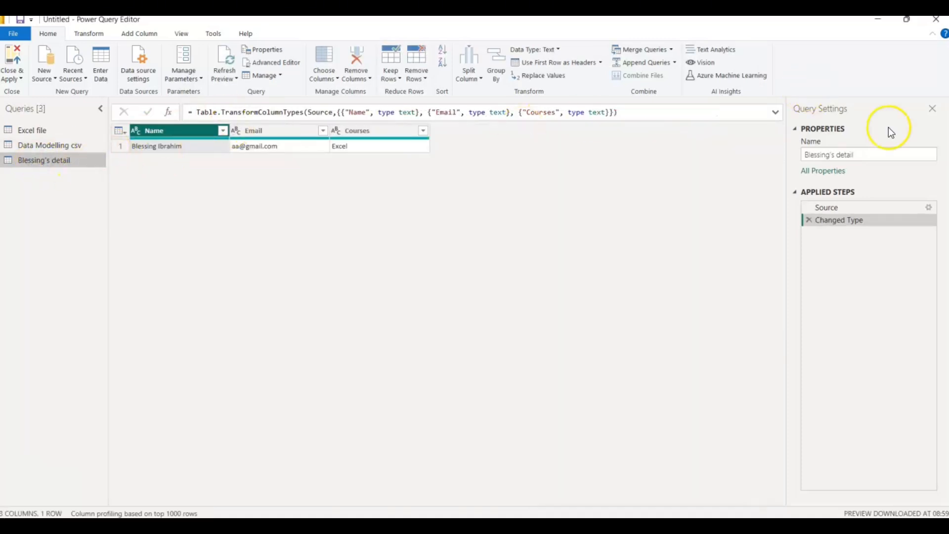
{"action": "left_click", "coordinate": [872, 155]}
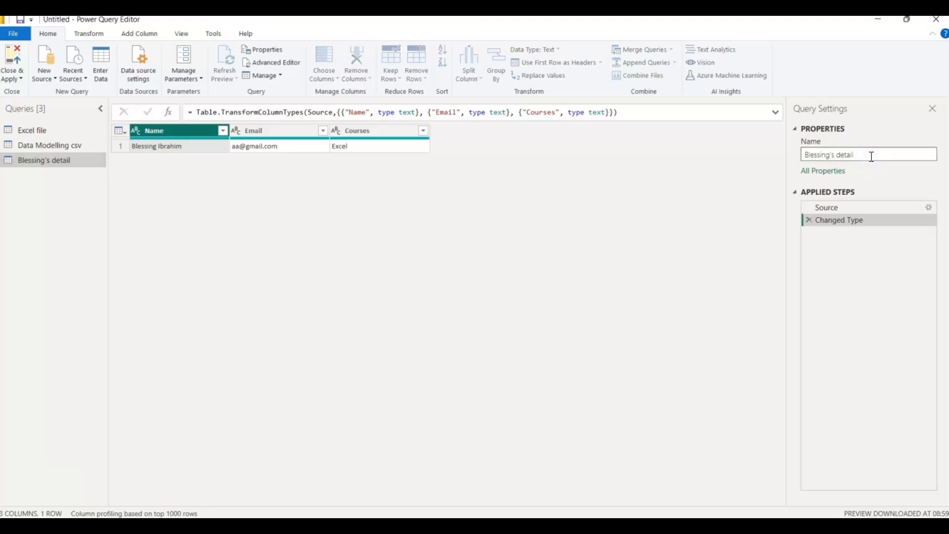
{"action": "left_click", "coordinate": [513, 149]}
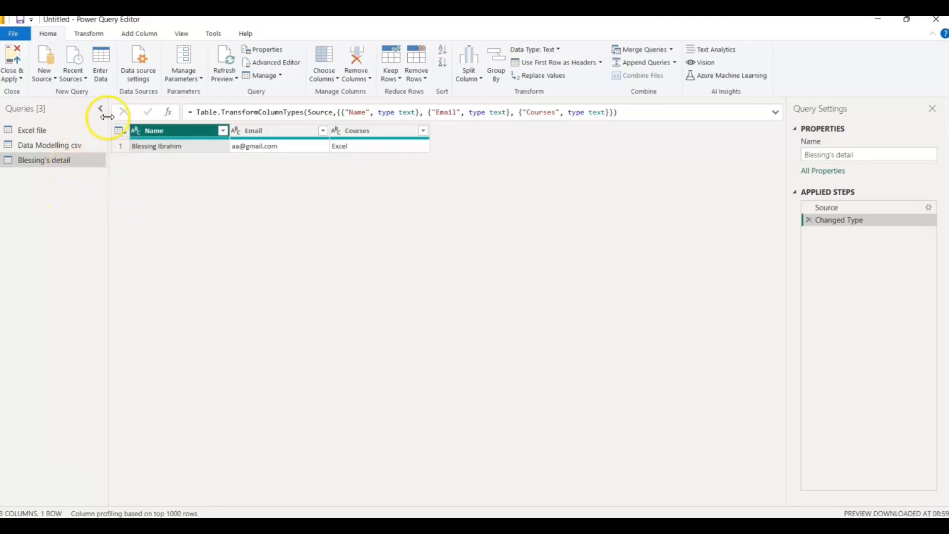
- Add a new PDF data source and open the 2023 World Population Data Sheet booklet file
{"action": "left_click", "coordinate": [55, 78]}
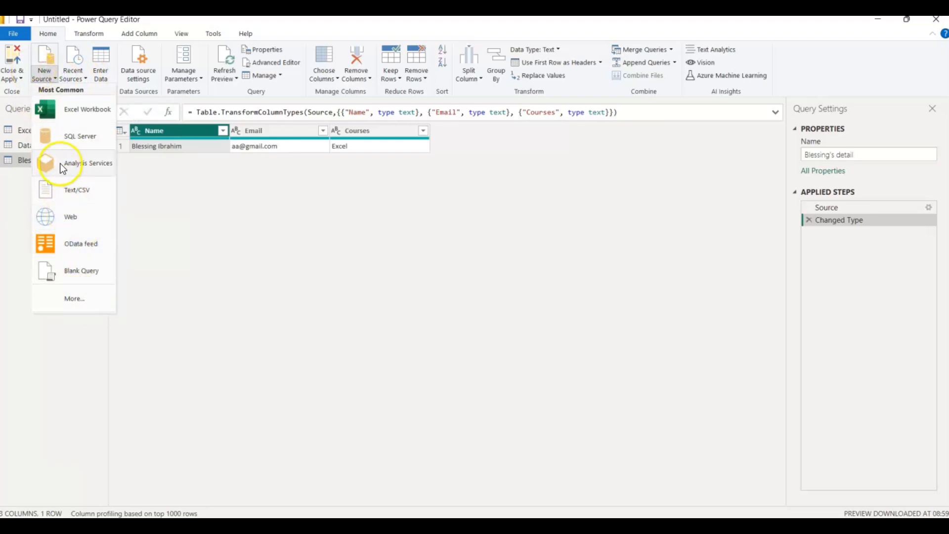
{"action": "left_click", "coordinate": [79, 304]}
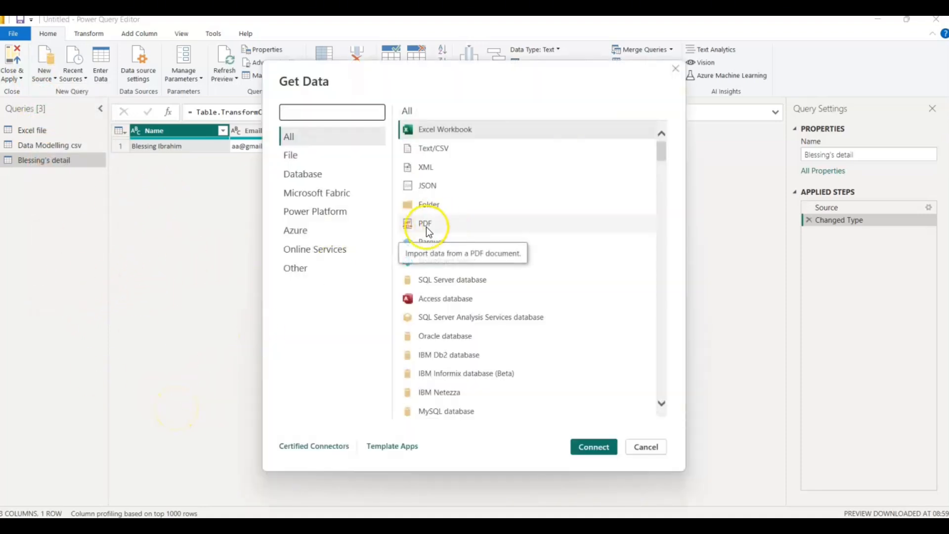
{"action": "left_click", "coordinate": [426, 225]}
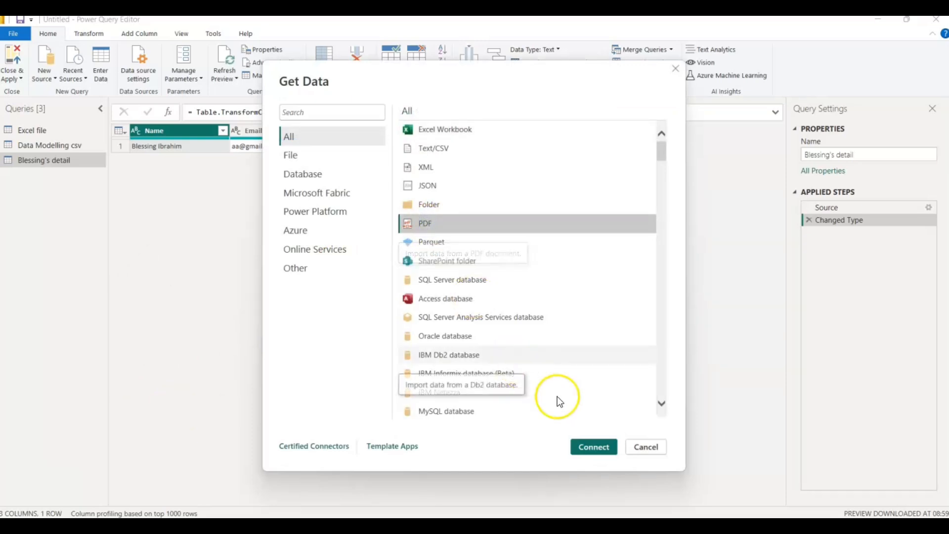
{"action": "left_click", "coordinate": [587, 447]}
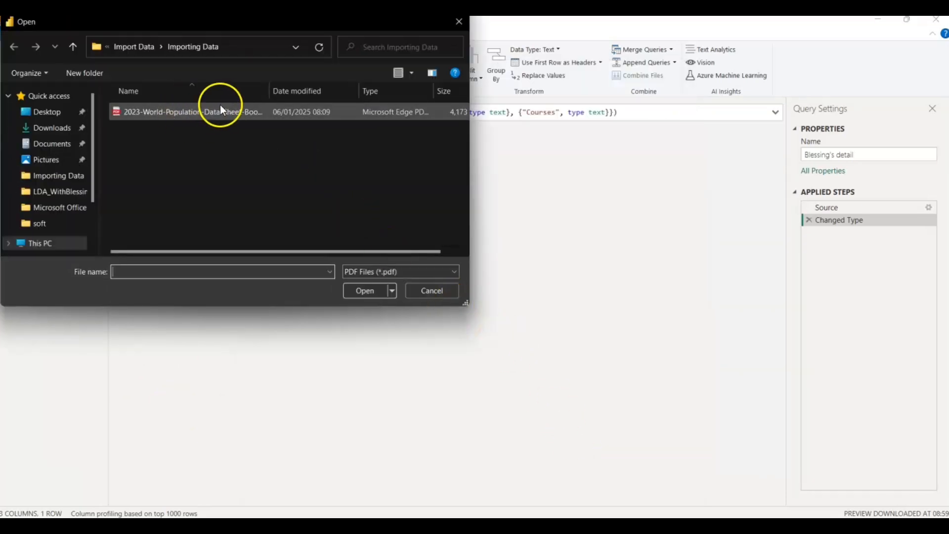
{"action": "left_click", "coordinate": [195, 113]}
{"action": "left_click", "coordinate": [366, 292]}
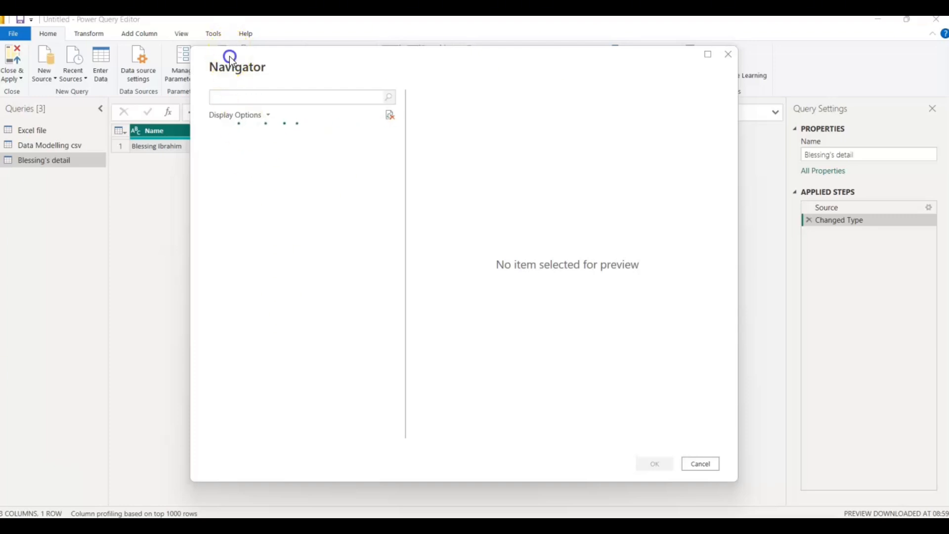
- Preview Table001 and Table002 from the PDF, and load Table005 (Page 10) as a new query
{"action": "mouse_move", "coordinate": [232, 58]}
{"action": "left_mouse_down"}
{"action": "mouse_move", "coordinate": [242, 75]}
{"action": "mouse_move", "coordinate": [241, 67]}
{"action": "left_mouse_up"}
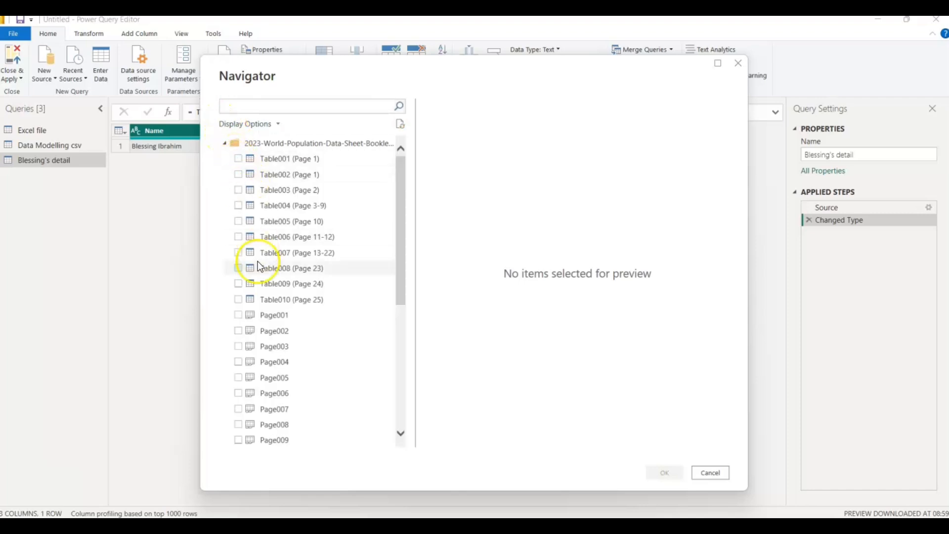
{"action": "left_click", "coordinate": [271, 158]}
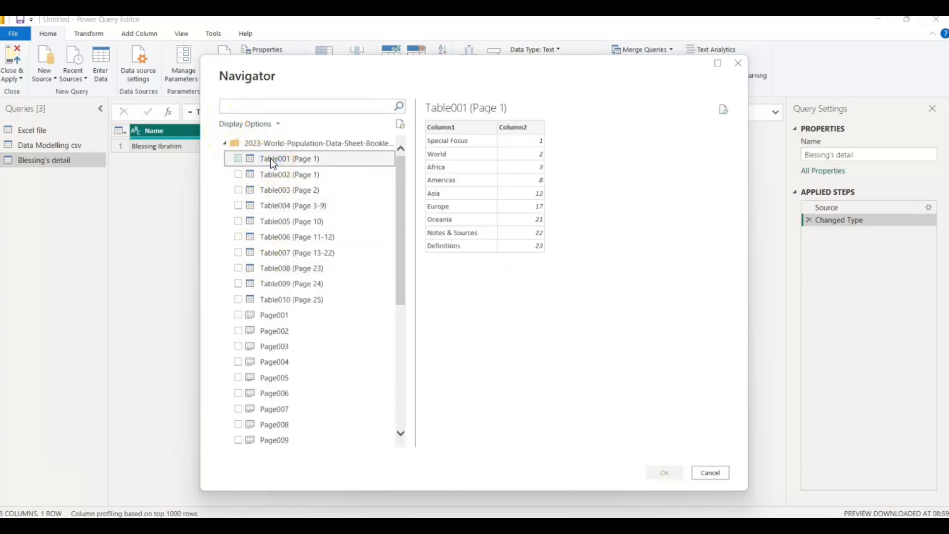
{"action": "left_click", "coordinate": [275, 171]}
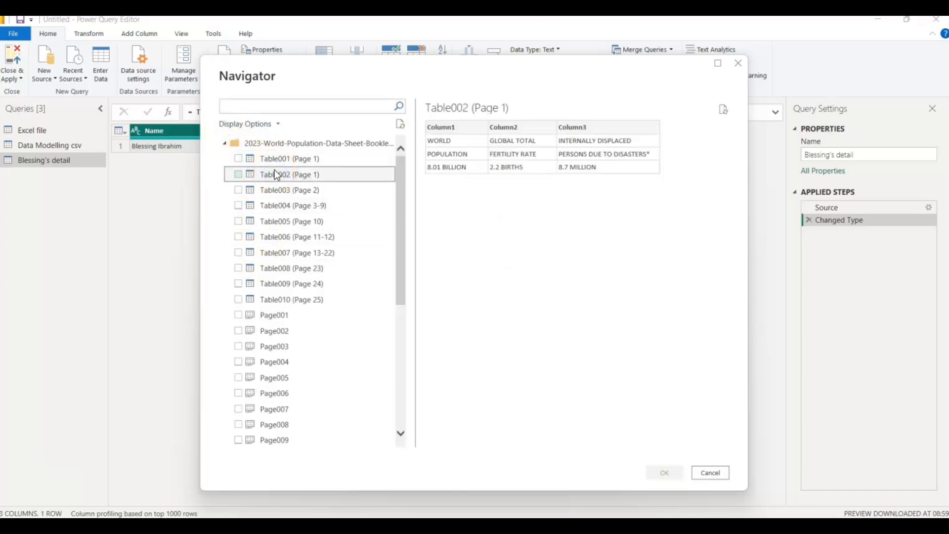
{"action": "left_click", "coordinate": [272, 221]}
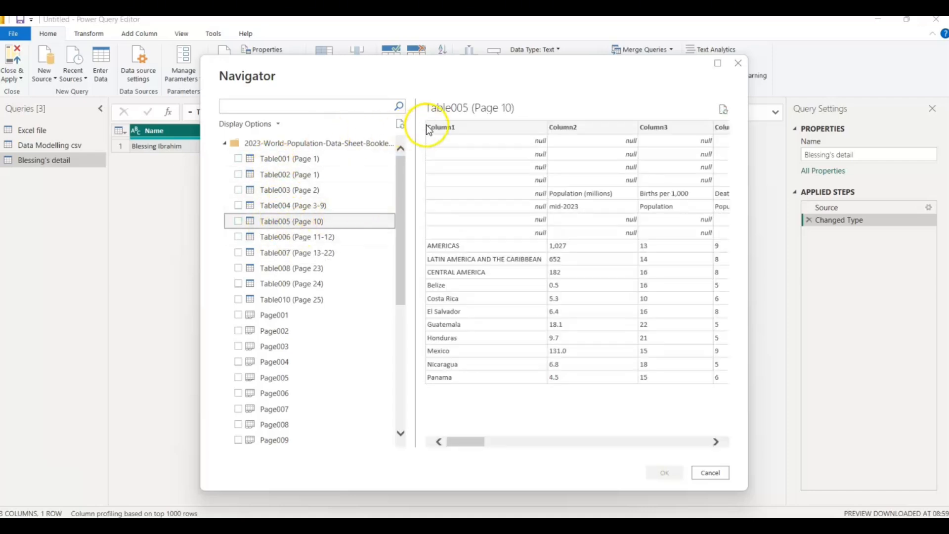
{"action": "left_click", "coordinate": [238, 221]}
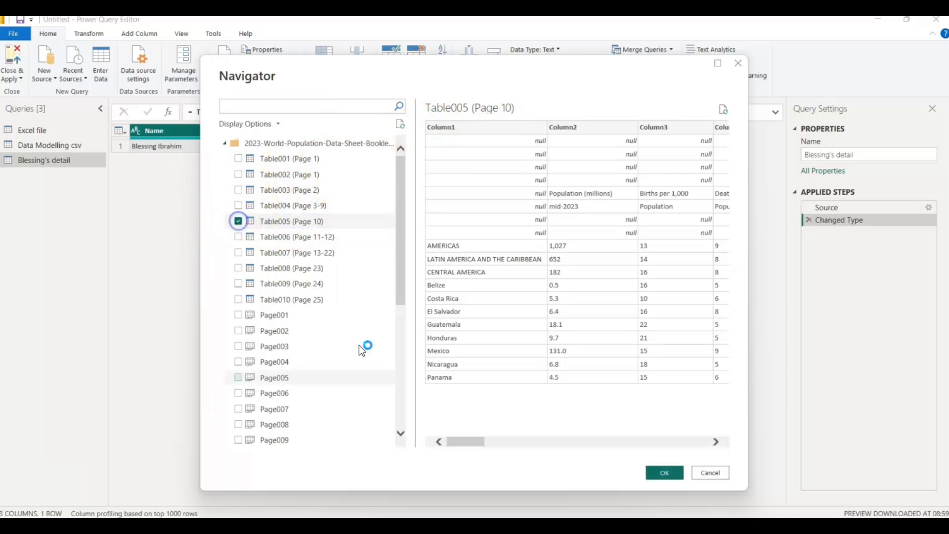
{"action": "left_click", "coordinate": [663, 472]}
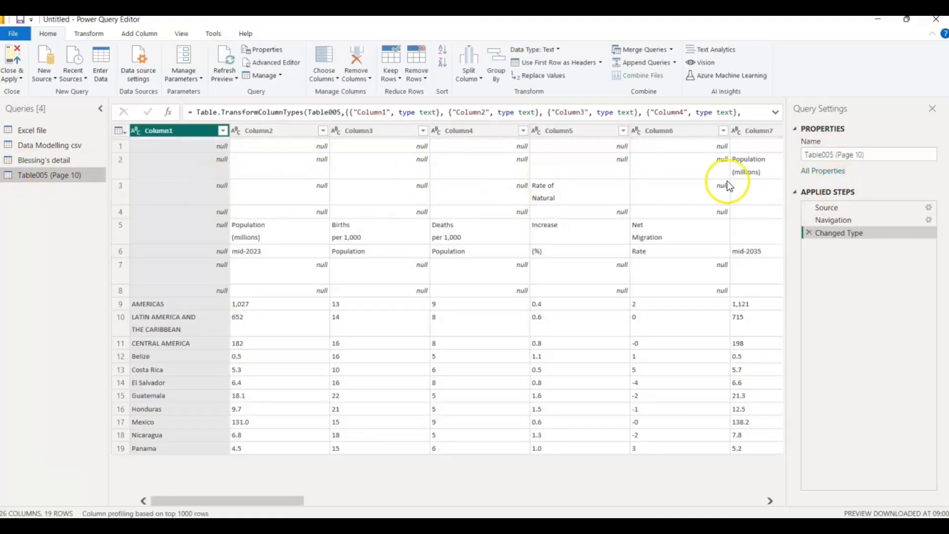
- Rename the Table005 (Page 10) query to "Table005 pdf"
{"action": "left_click", "coordinate": [871, 154]}
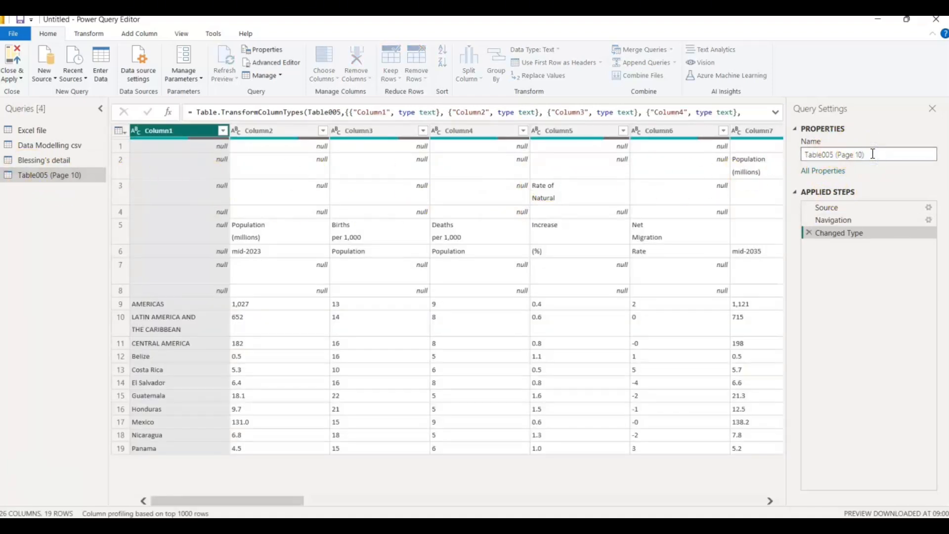
{"action": "key", "text": "BackSpace"}
{"action": "key", "text": "BackSpace"}
{"action": "key", "text": "BackSpace"}
{"action": "key", "text": "BackSpace"}
{"action": "key", "text": "BackSpace"}
{"action": "key", "text": "BackSpace"}
{"action": "key", "text": "BackSpace"}
{"action": "key", "text": "BackSpace"}
{"action": "key", "text": "BackSpace"}
{"action": "key", "text": "BackSpace"}
{"action": "key", "text": "BackSpace"}
{"action": "type", "text": "05 pdf"}
{"action": "key", "text": "Return"}
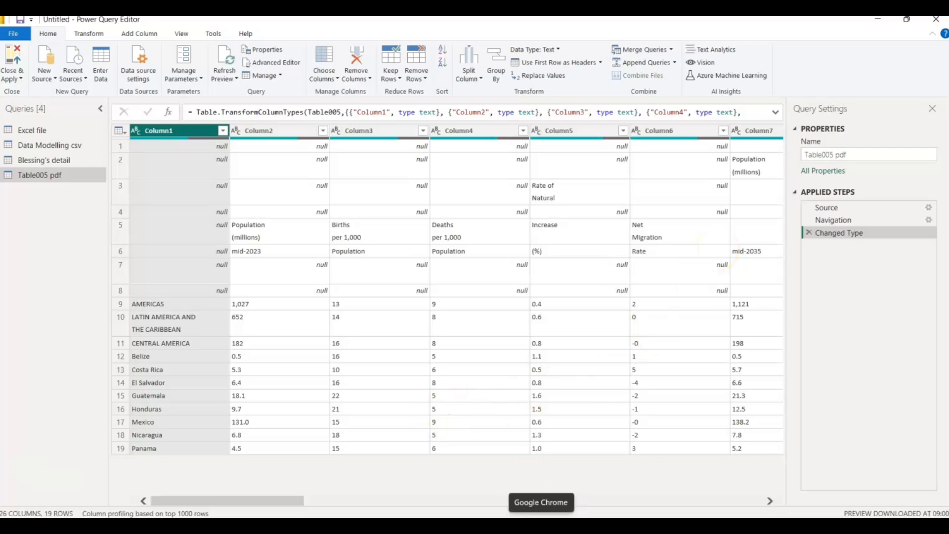
- Switch to Google Chrome, open a personal browser profile, and search Google for "world's population by country"
{"action": "left_click", "coordinate": [541, 526]}
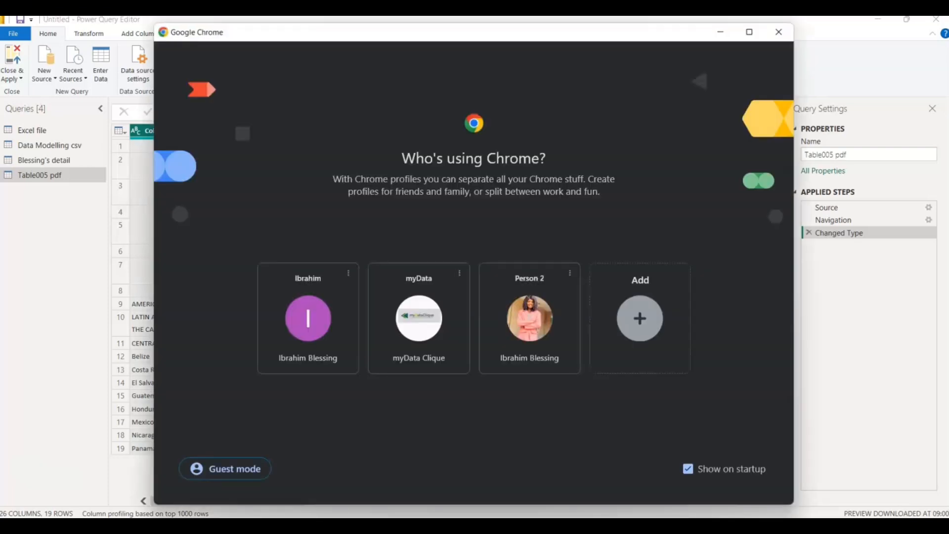
{"action": "left_click", "coordinate": [524, 322]}
{"action": "left_click", "coordinate": [188, 53]}
{"action": "type", "text": "wo"}
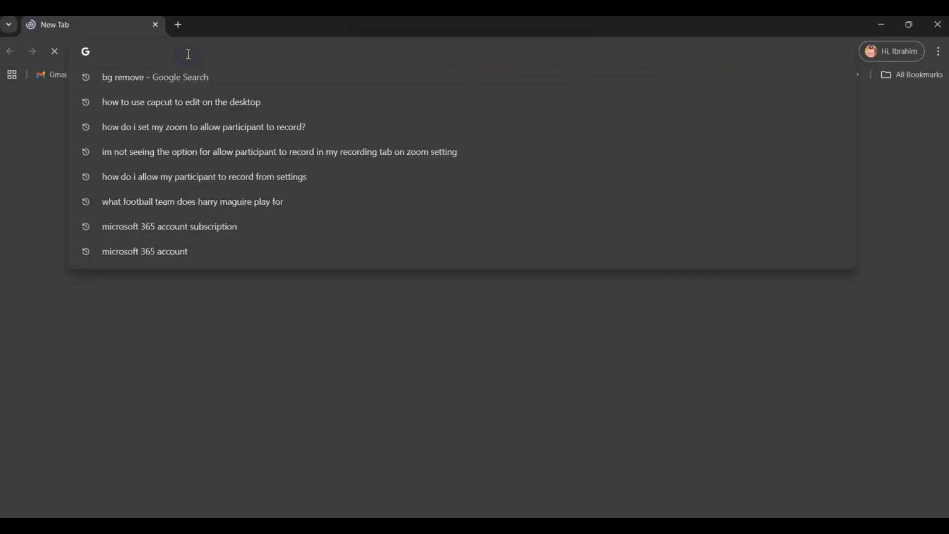
{"action": "type", "text": "rld's"}
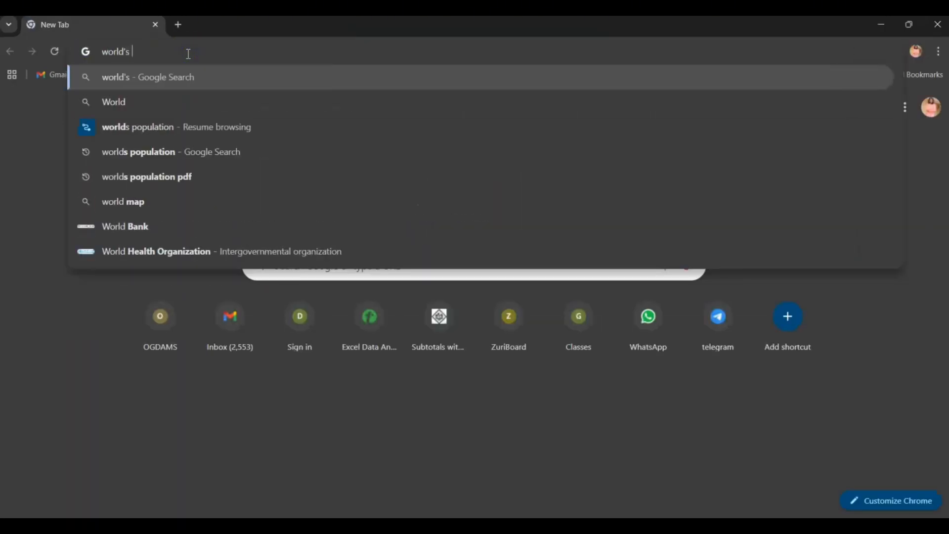
{"action": "type", "text": " pol"}
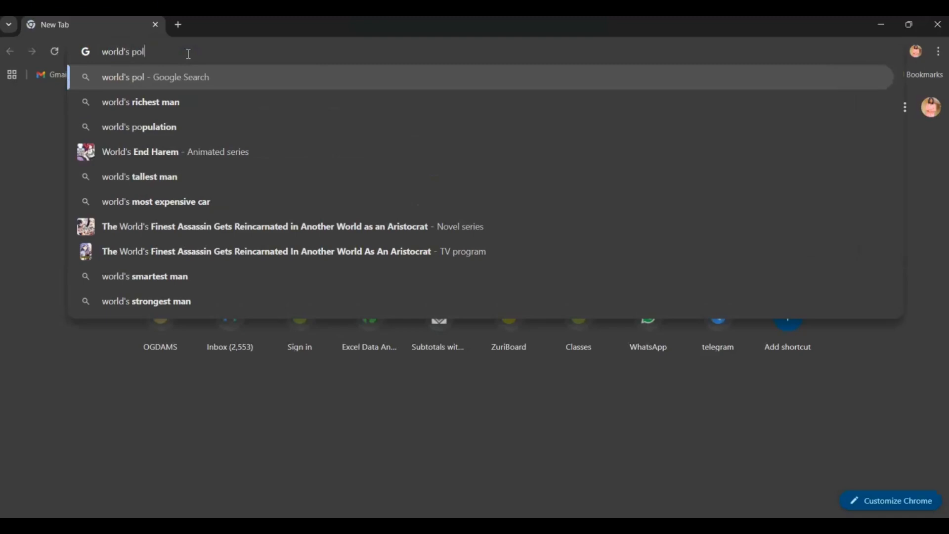
{"action": "key", "text": "BackSpace"}
{"action": "type", "text": "pula"}
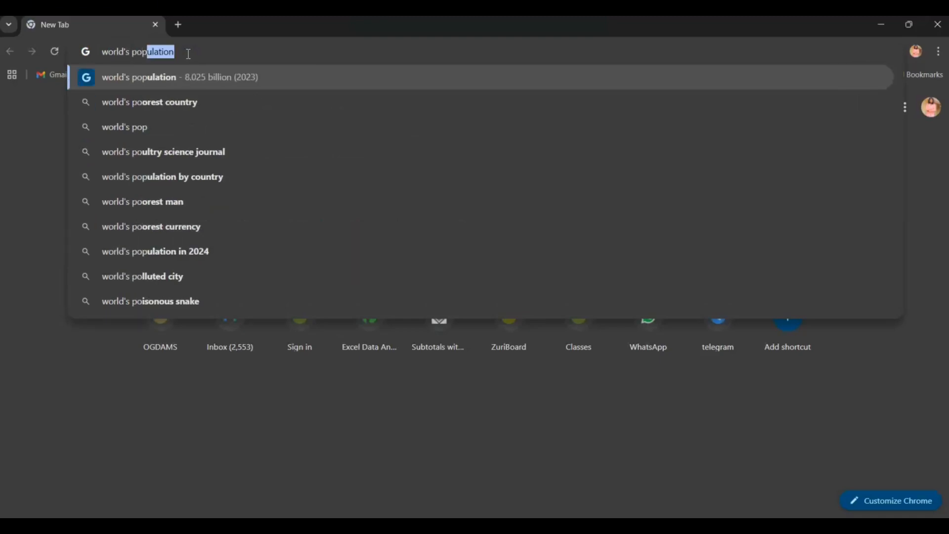
{"action": "type", "text": "tion"}
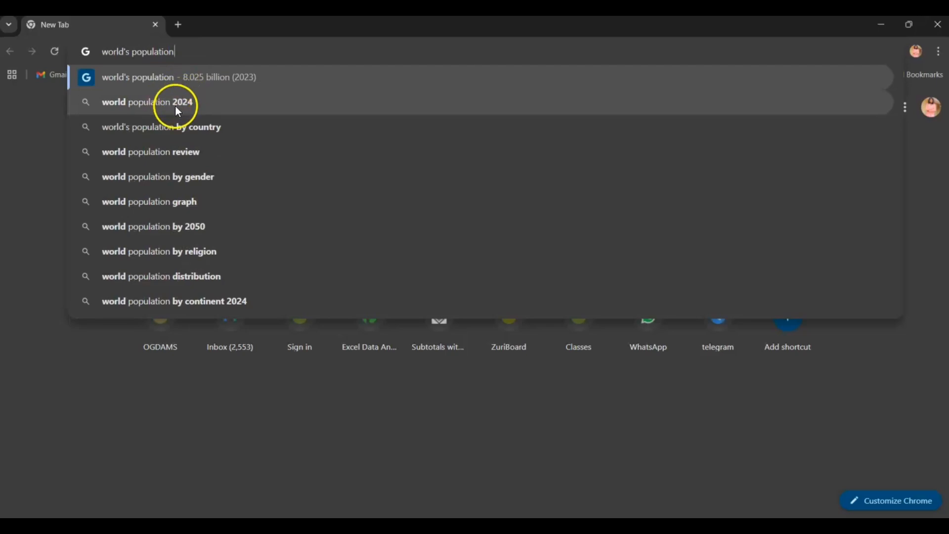
{"action": "left_click", "coordinate": [183, 123]}
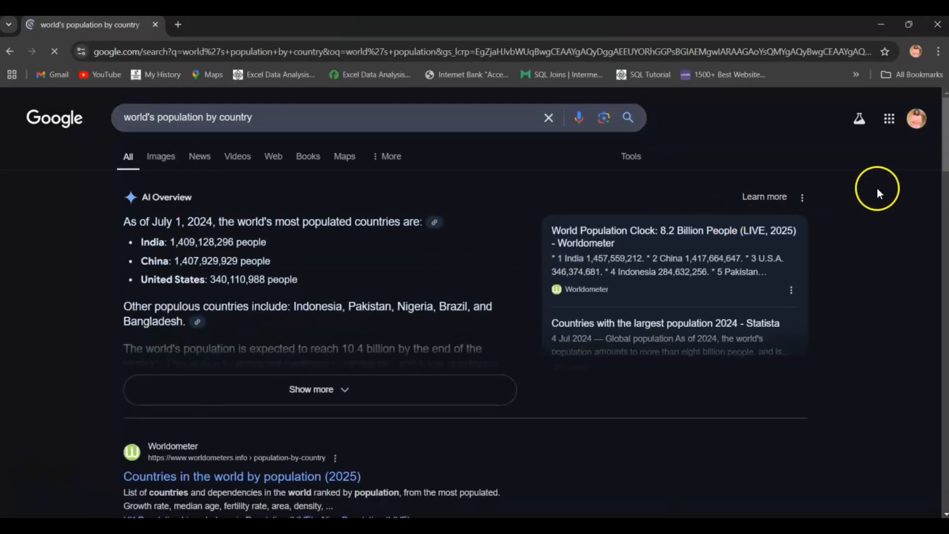
- Open Wikipedia's "List of countries and dependencies by population" article, go to its population table, and copy the page URL
{"action": "left_click_drag", "start_coordinate": [945, 161], "coordinate": [946, 257]}
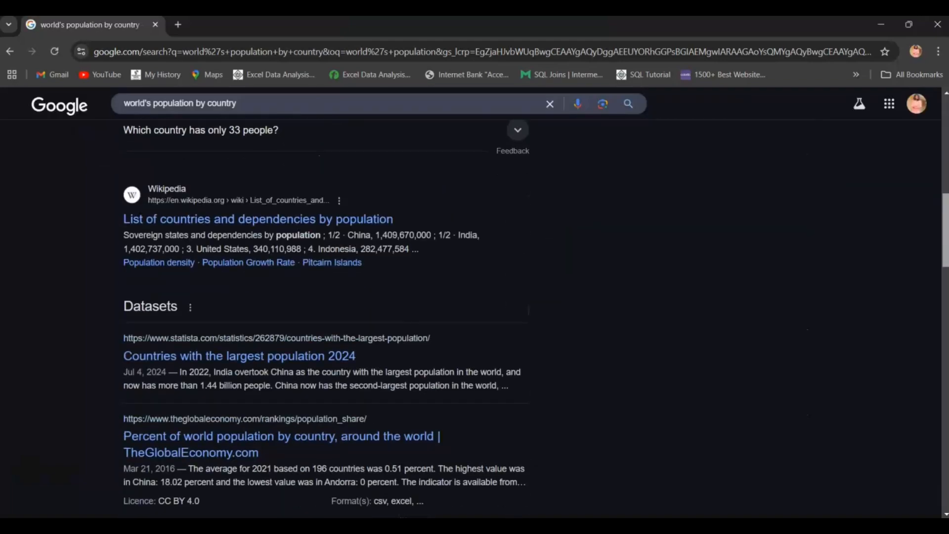
{"action": "left_click", "coordinate": [313, 217]}
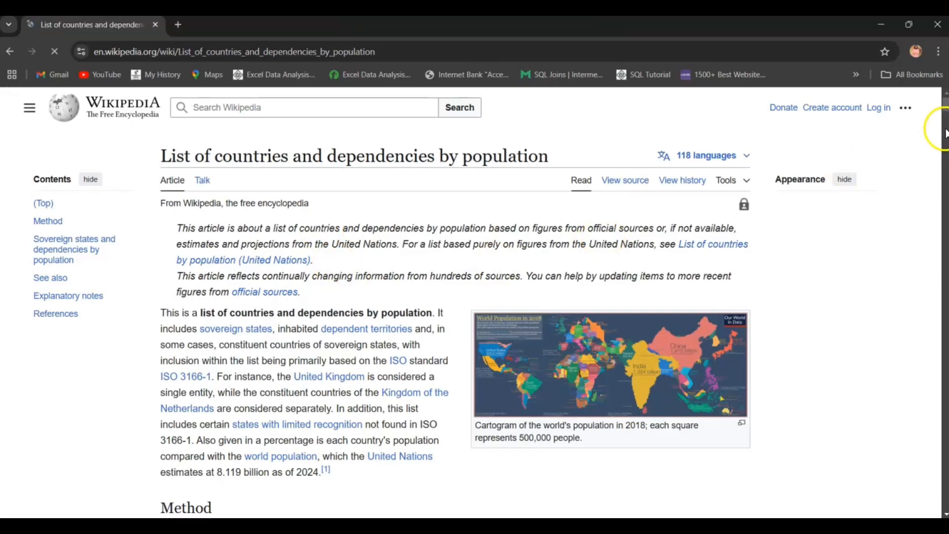
{"action": "mouse_move", "coordinate": [943, 127]}
{"action": "left_mouse_down"}
{"action": "mouse_move", "coordinate": [945, 163]}
{"action": "mouse_move", "coordinate": [933, 121]}
{"action": "mouse_move", "coordinate": [936, 130]}
{"action": "left_mouse_up"}
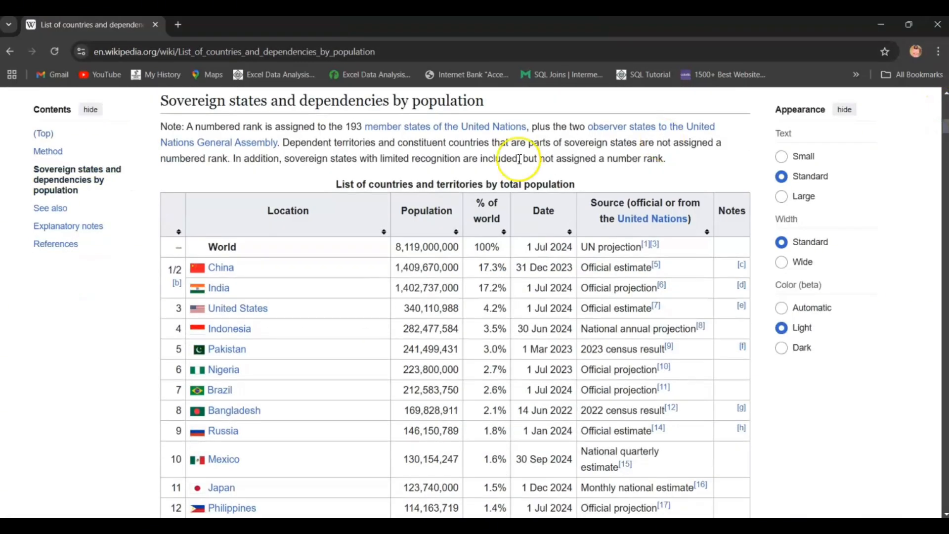
{"action": "left_click", "coordinate": [351, 184]}
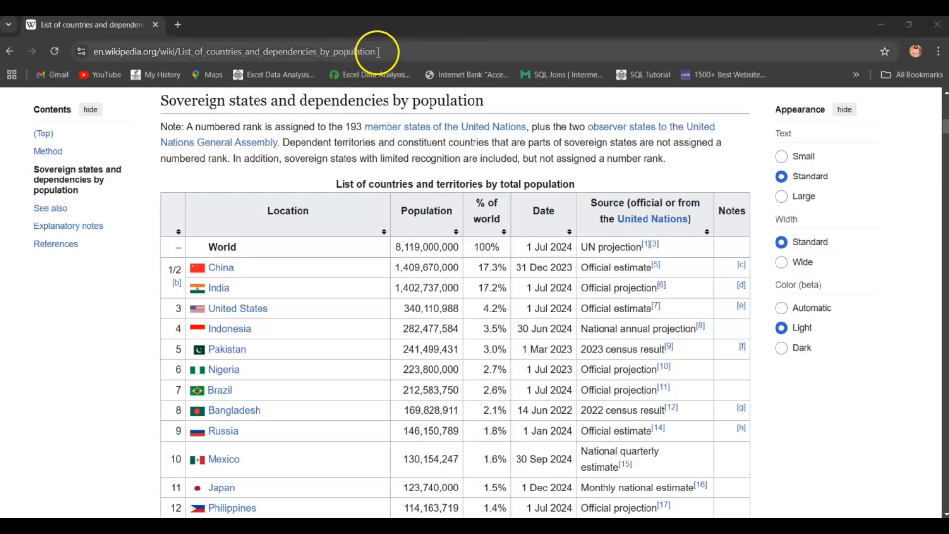
{"action": "left_click_drag", "start_coordinate": [377, 49], "coordinate": [94, 49]}
{"action": "key", "text": "ctrl+c"}
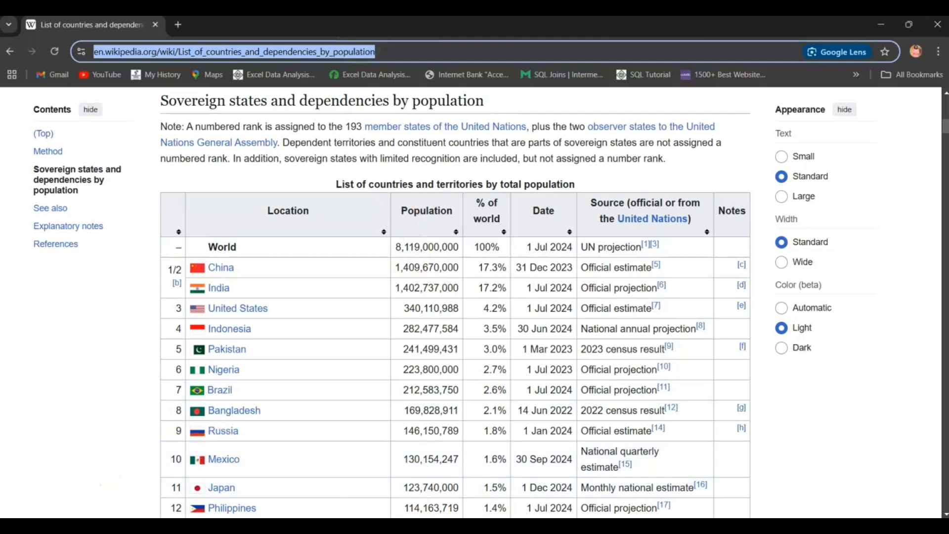
{"action": "left_click", "coordinate": [511, 525]}
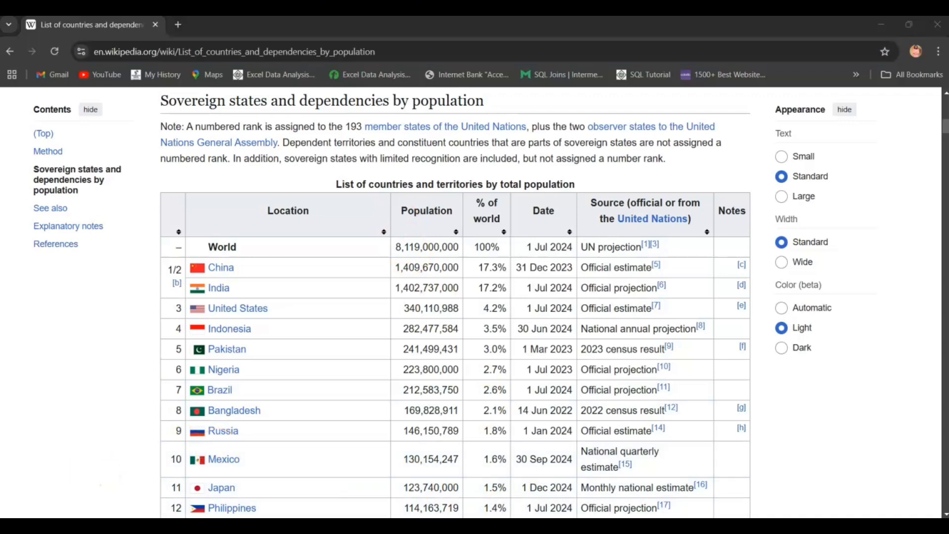
{"action": "mouse_move", "coordinate": [543, 525]}
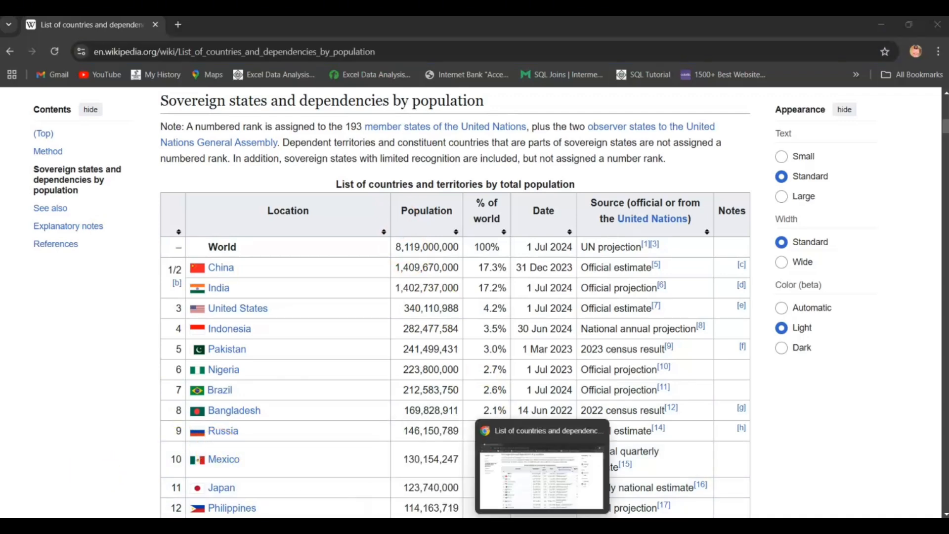
{"action": "mouse_move", "coordinate": [618, 525]}
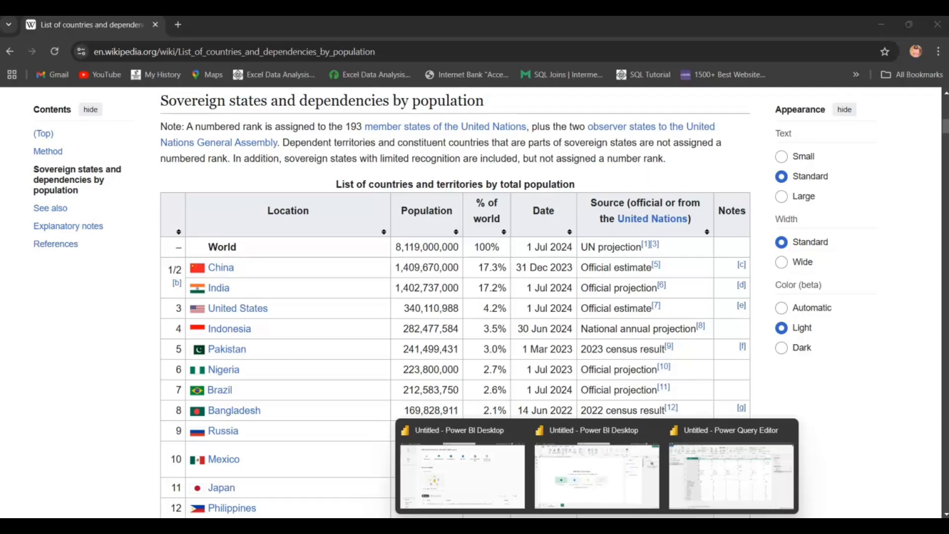
{"action": "left_click", "coordinate": [682, 491]}
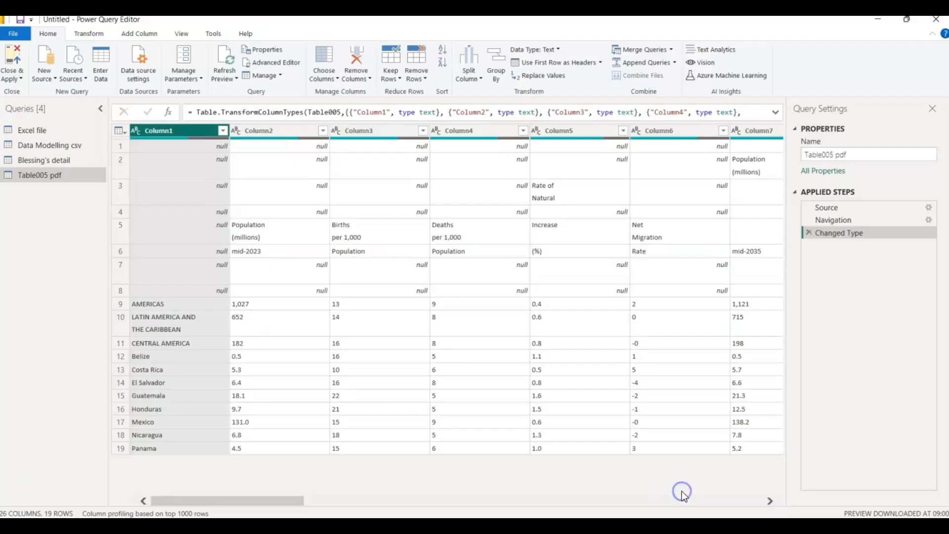
{"action": "left_click", "coordinate": [55, 78]}
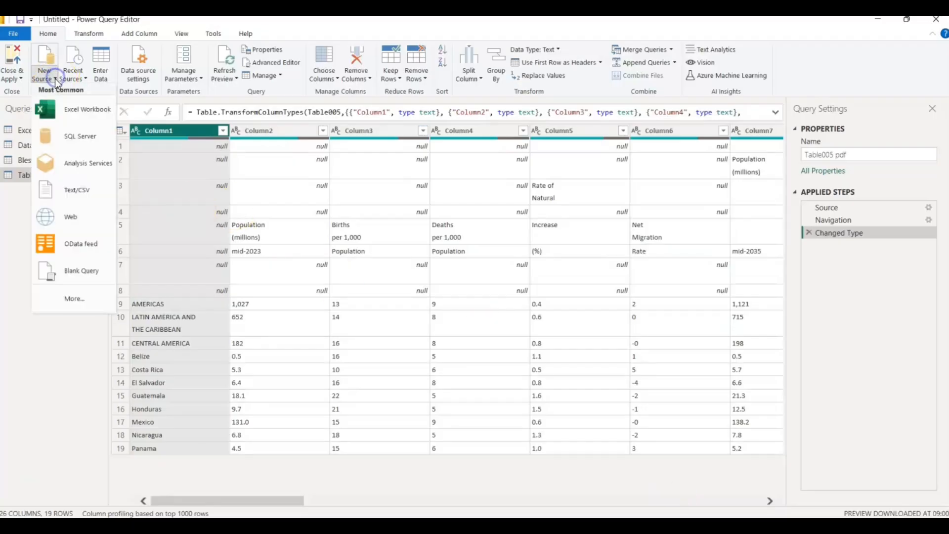
{"action": "left_click", "coordinate": [75, 218]}
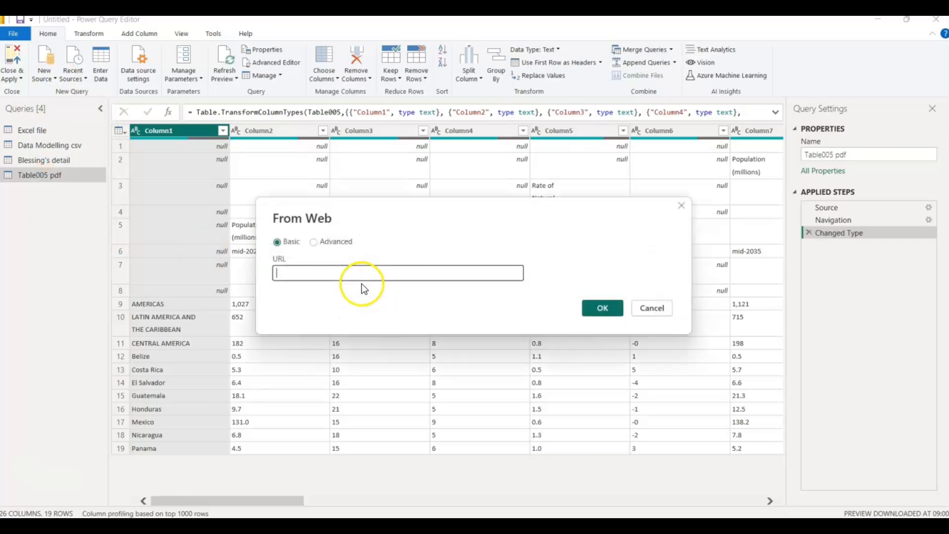
{"action": "left_click", "coordinate": [290, 269]}
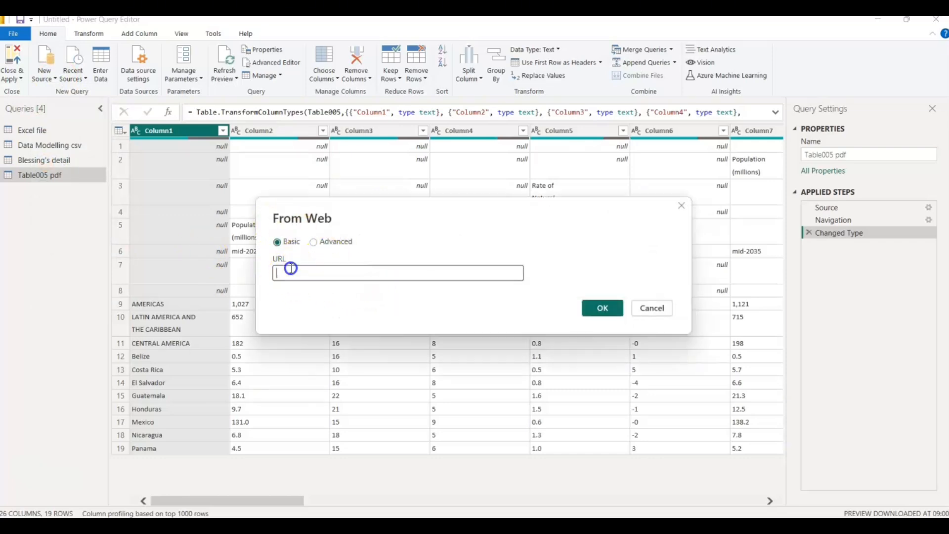
{"action": "key", "text": "ctrl+v"}
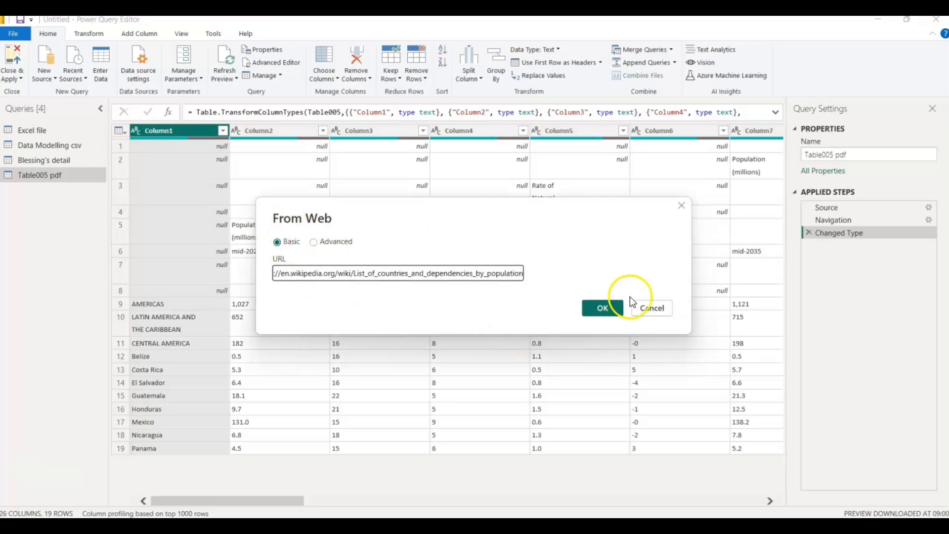
{"action": "left_click", "coordinate": [605, 307]}
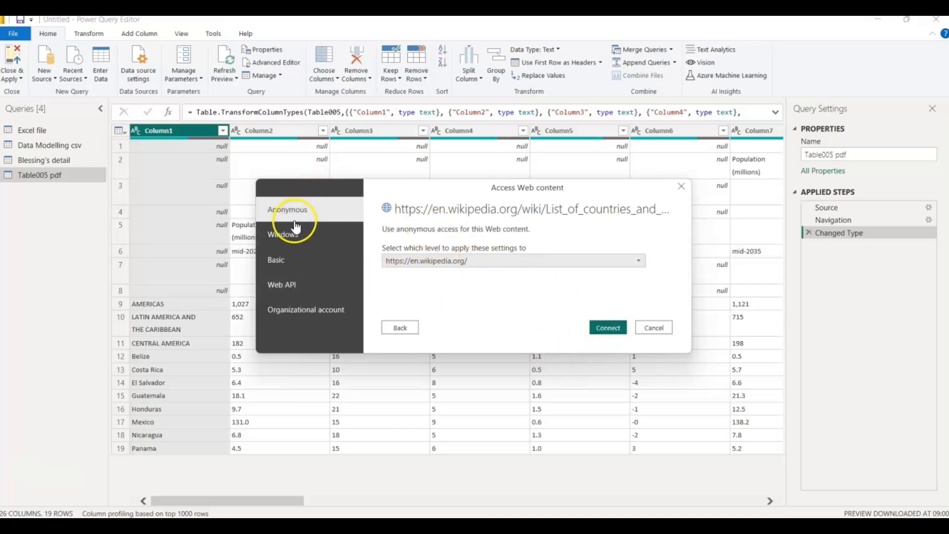
{"action": "left_click", "coordinate": [608, 329]}
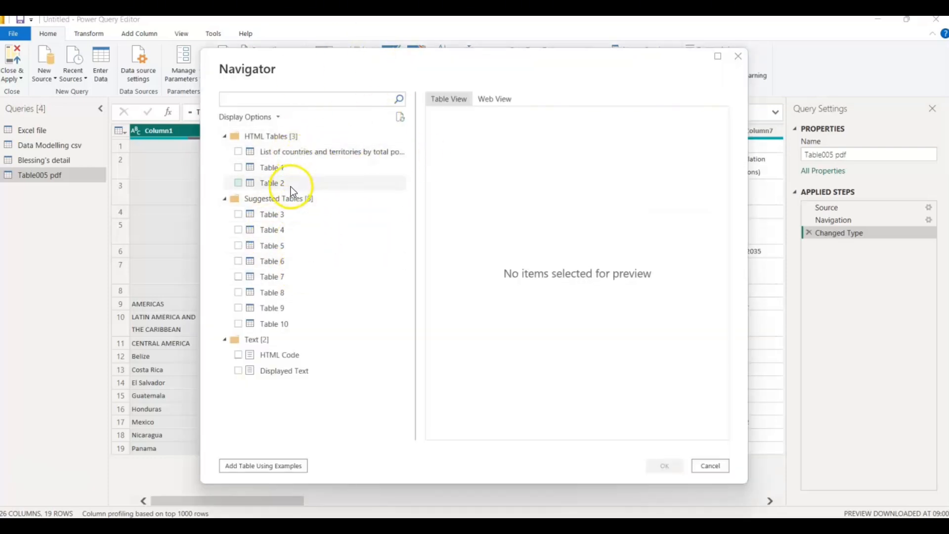
- Preview the "List of countries and territories by total population" HTML table and load it as a new query
{"action": "left_click", "coordinate": [278, 155]}
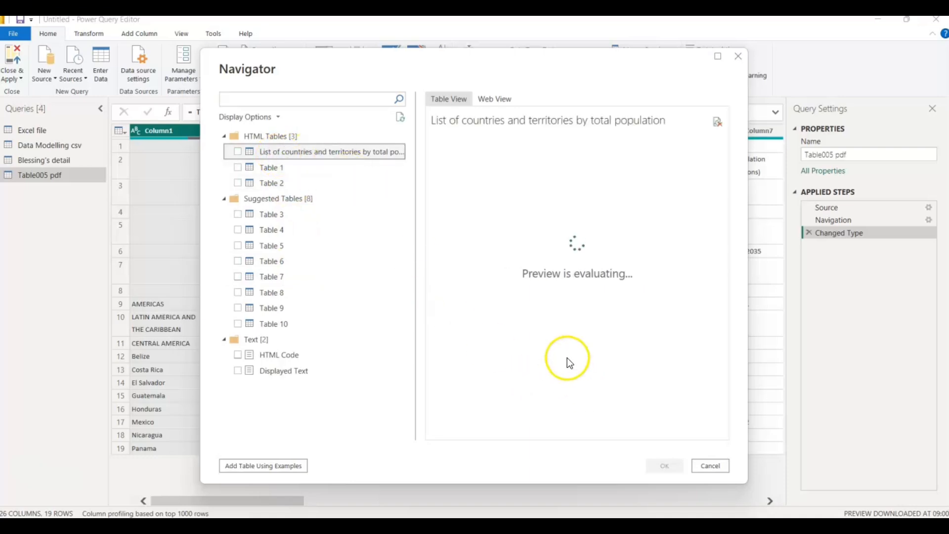
{"action": "mouse_move", "coordinate": [468, 432]}
{"action": "left_mouse_down"}
{"action": "mouse_move", "coordinate": [509, 437]}
{"action": "mouse_move", "coordinate": [464, 426]}
{"action": "left_mouse_up"}
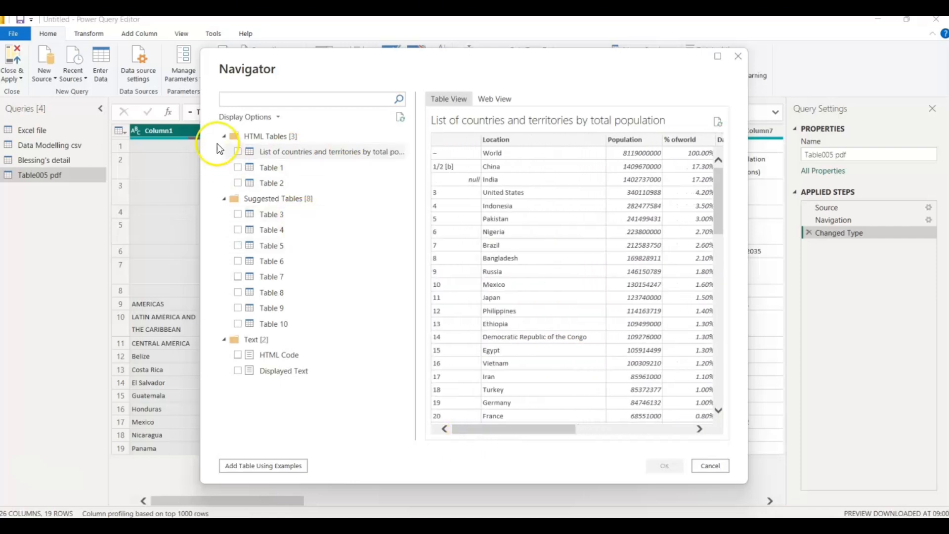
{"action": "left_click", "coordinate": [238, 152]}
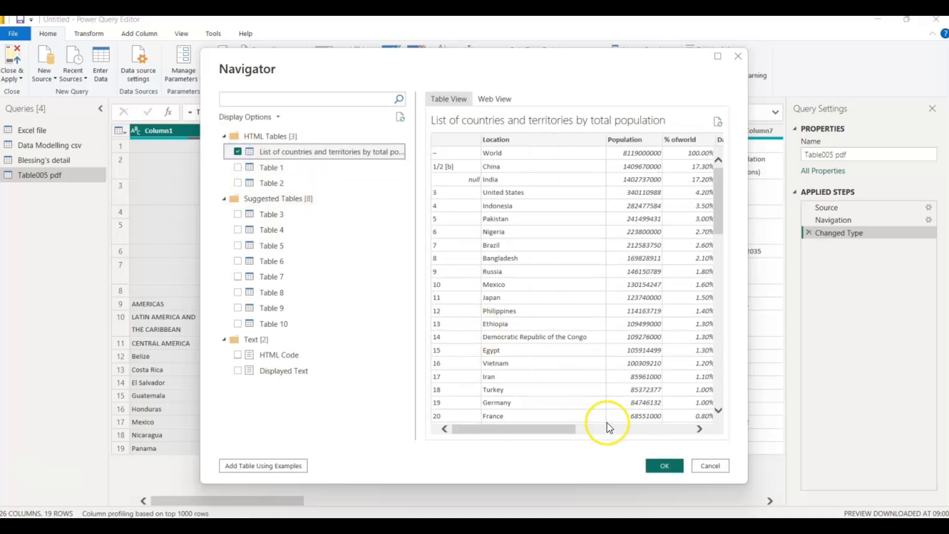
{"action": "left_click", "coordinate": [661, 465]}
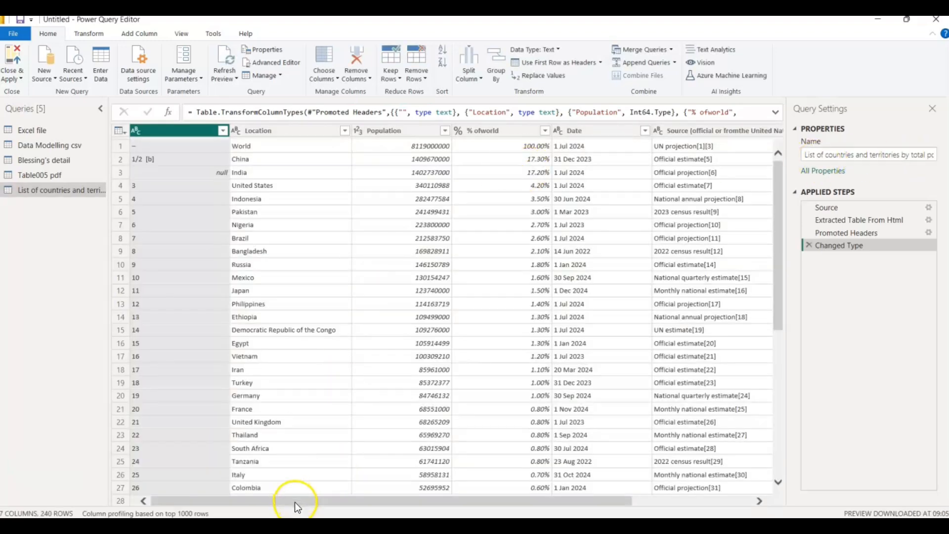
- Rename the web table query to "List of countries and territories by total population web"
{"action": "left_click_drag", "start_coordinate": [295, 502], "coordinate": [468, 504]}
{"action": "left_click", "coordinate": [832, 157]}
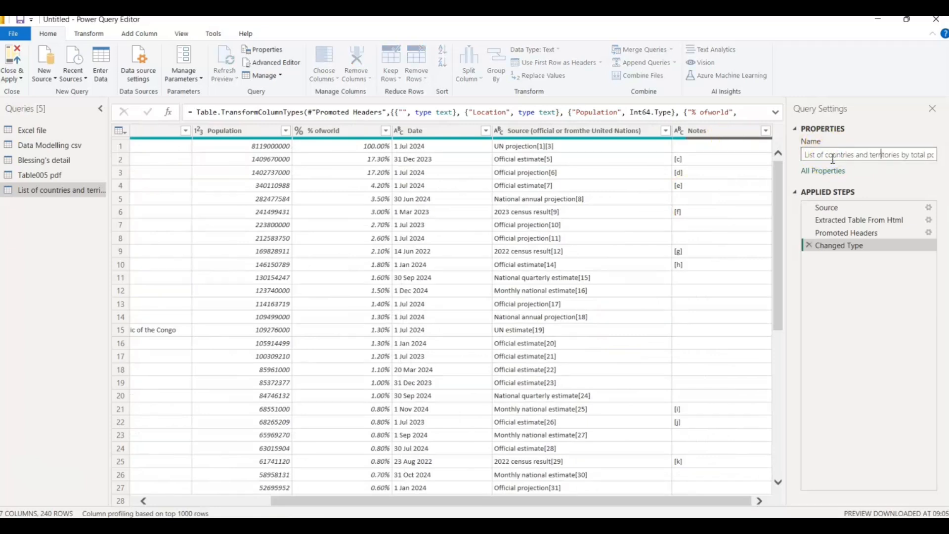
{"action": "key", "text": "End"}
{"action": "type", "text": "web"}
{"action": "key", "text": "Return"}
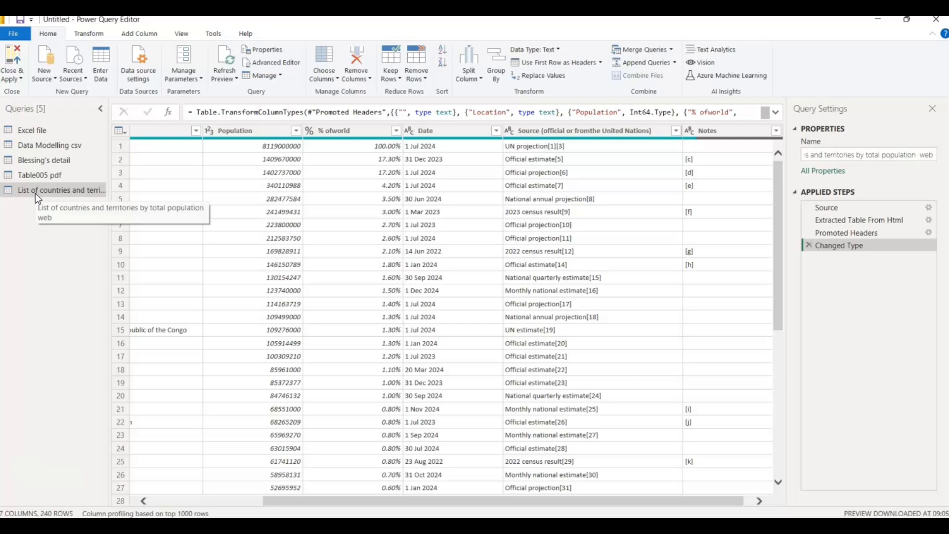
- Create a new blank query from the available data source types
{"action": "left_click", "coordinate": [35, 67]}
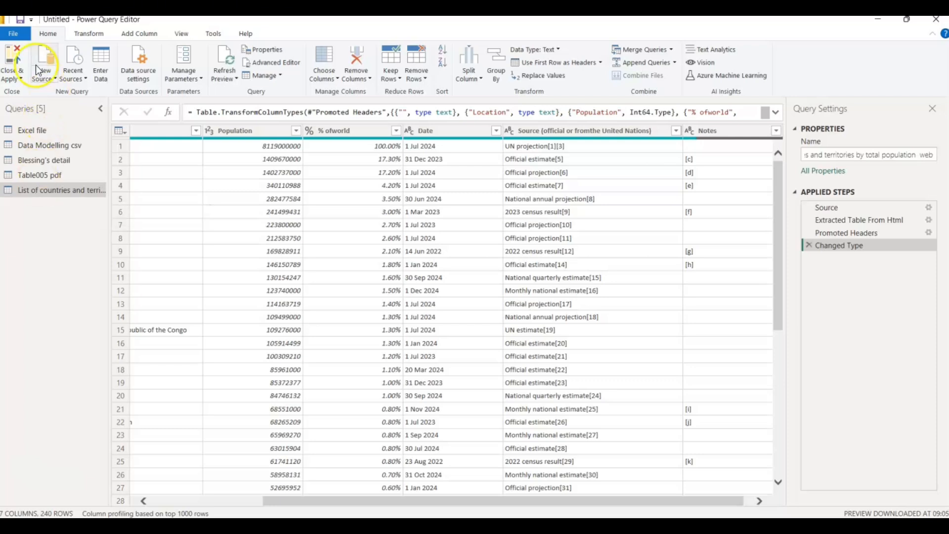
{"action": "left_click", "coordinate": [55, 79]}
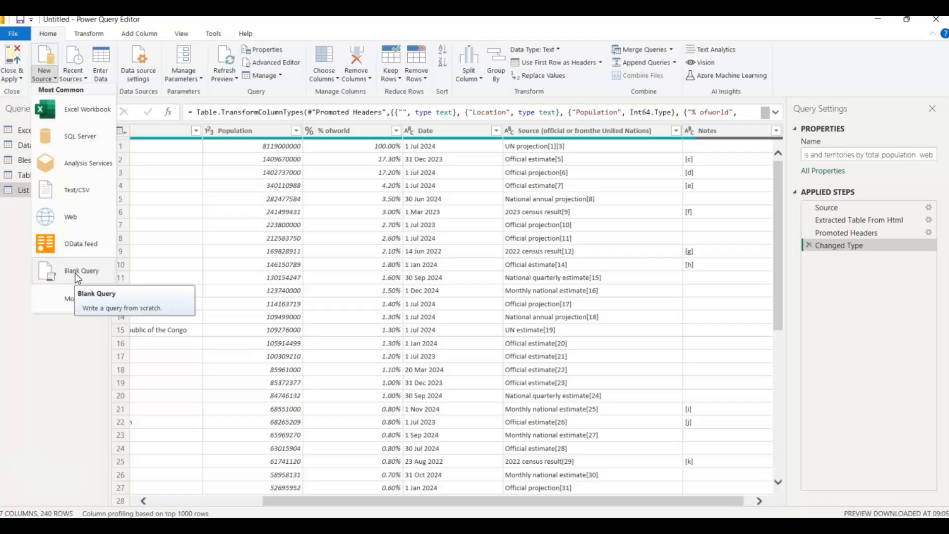
{"action": "key", "text": "Escape"}
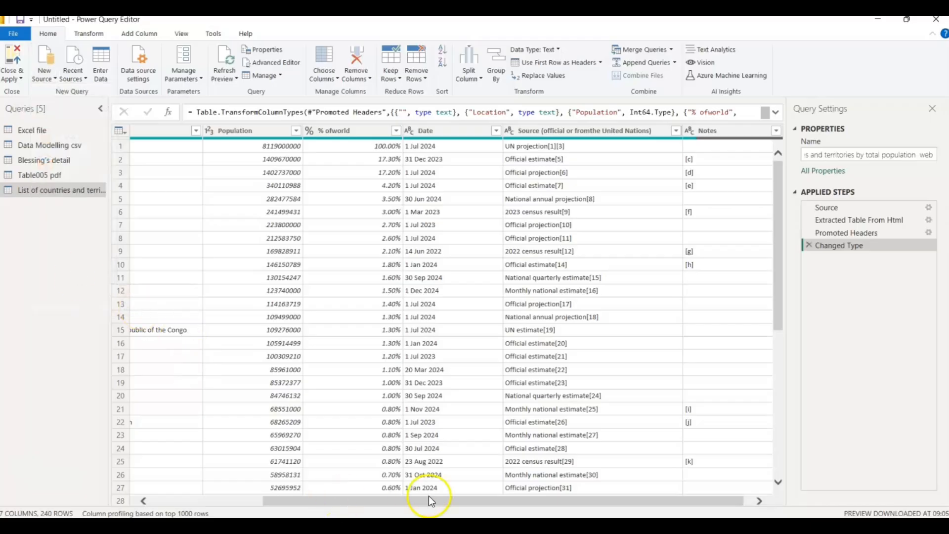
- Switch to File Explorer, open the Blank Query text file in Materials > Import Data > Importing Data, and copy its entire M script
{"action": "mouse_move", "coordinate": [442, 516]}
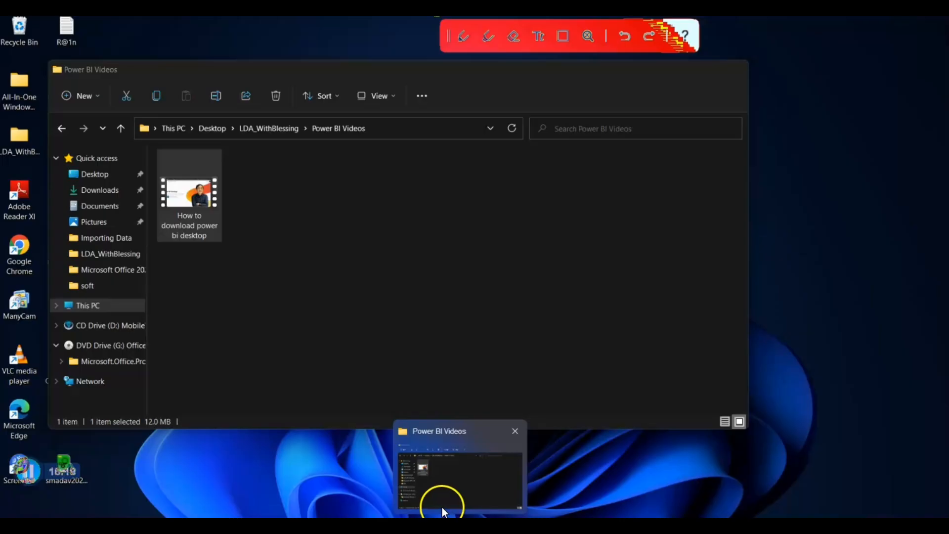
{"action": "left_click", "coordinate": [442, 507]}
{"action": "left_click", "coordinate": [267, 134]}
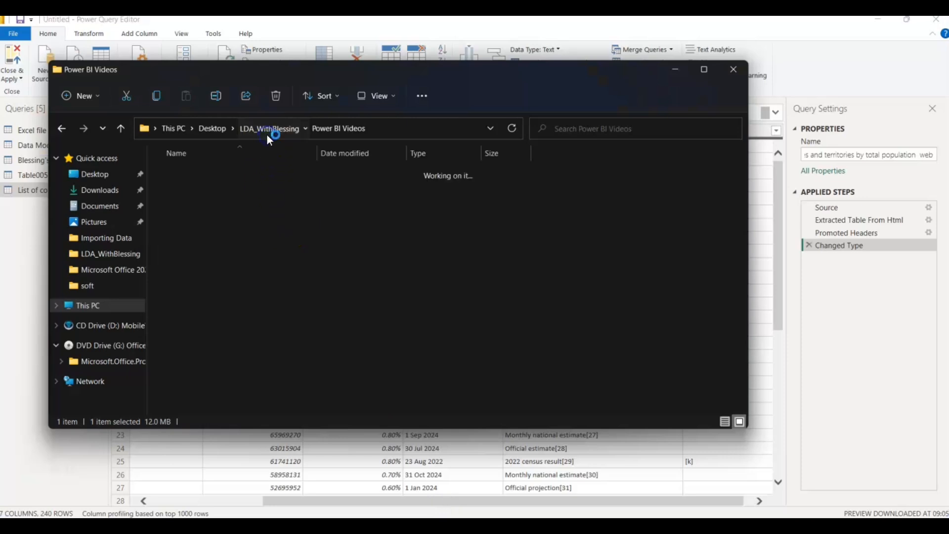
{"action": "left_click", "coordinate": [211, 176]}
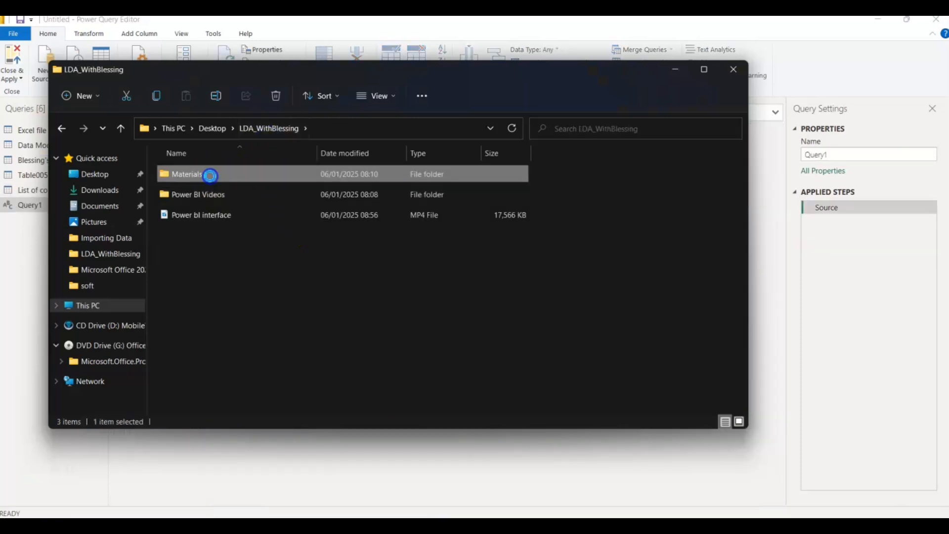
{"action": "double_click", "coordinate": [210, 175]}
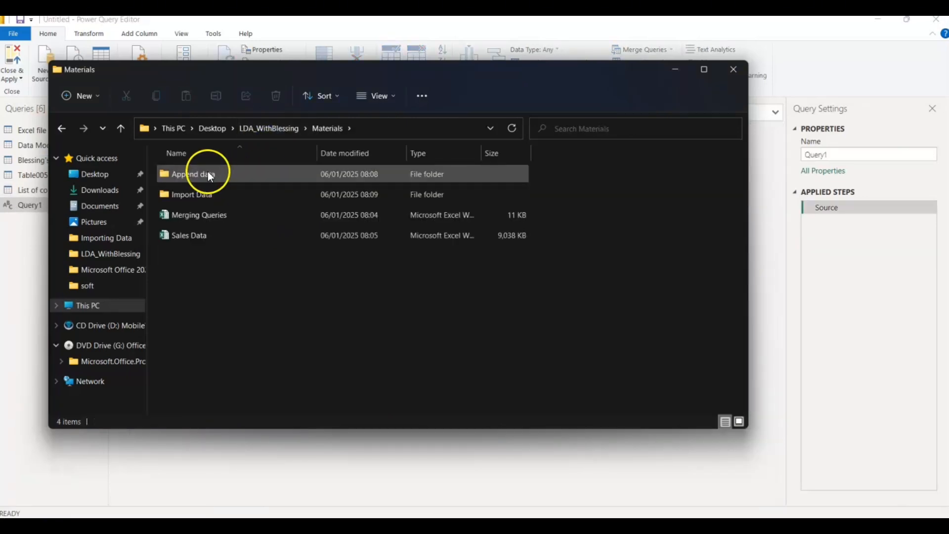
{"action": "double_click", "coordinate": [208, 193]}
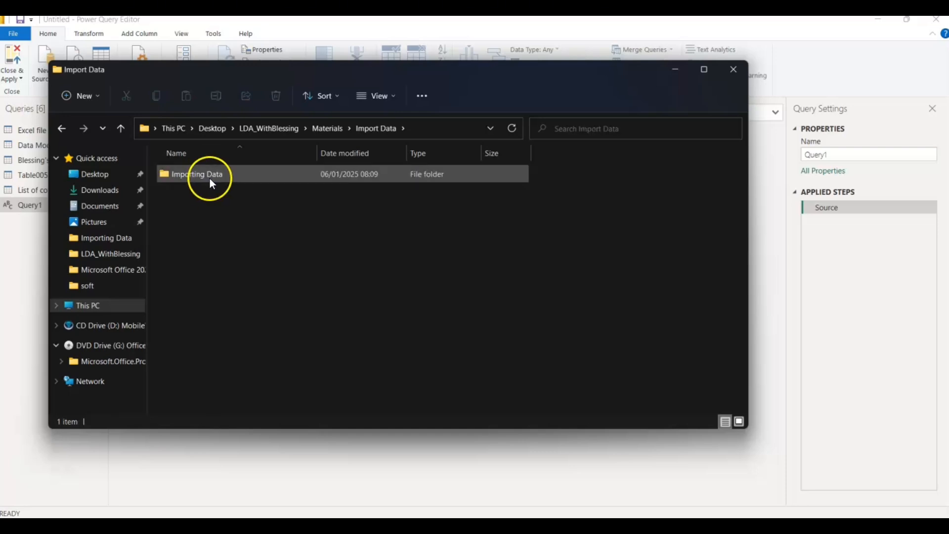
{"action": "double_click", "coordinate": [210, 179]}
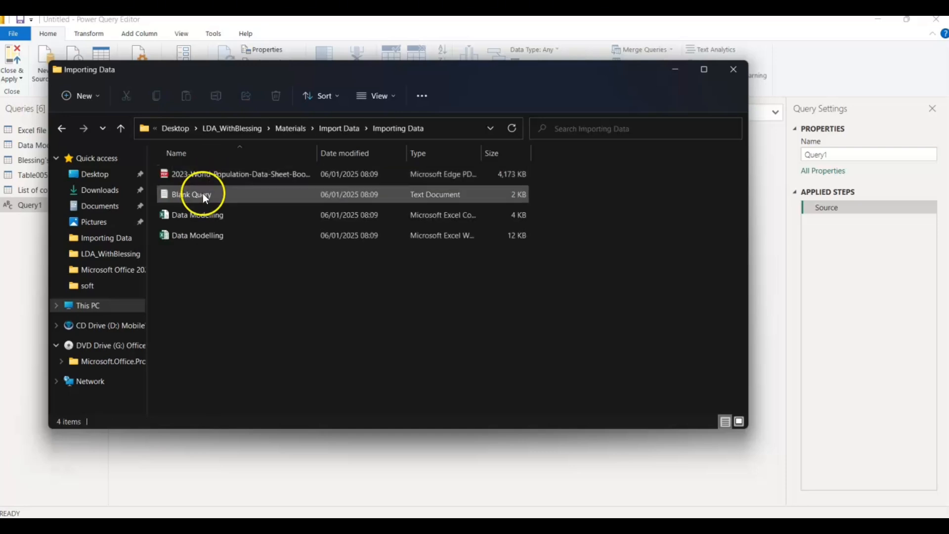
{"action": "double_click", "coordinate": [204, 196]}
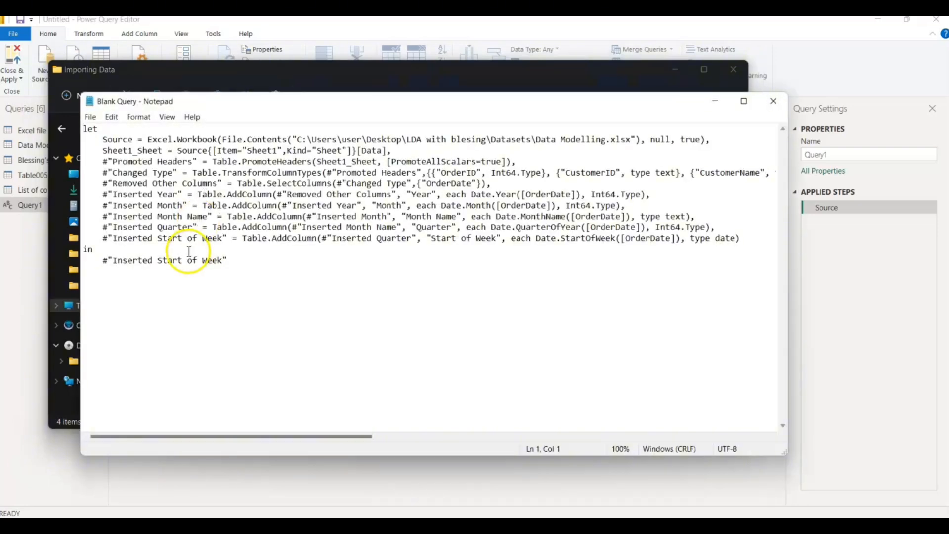
{"action": "left_click_drag", "start_coordinate": [233, 260], "coordinate": [81, 130]}
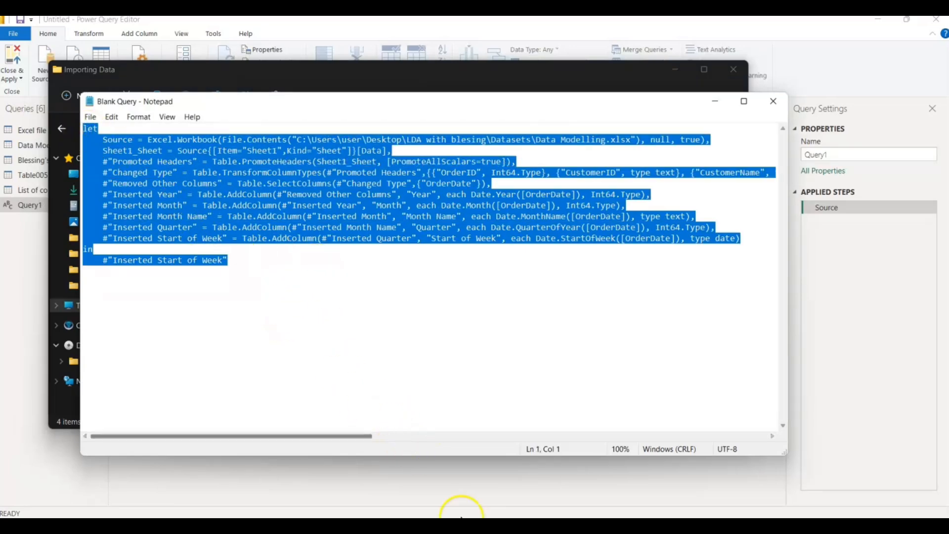
- Switch to Power Query Editor and replace Query1's default code in the Advanced Editor with the copied M script
{"action": "mouse_move", "coordinate": [583, 527]}
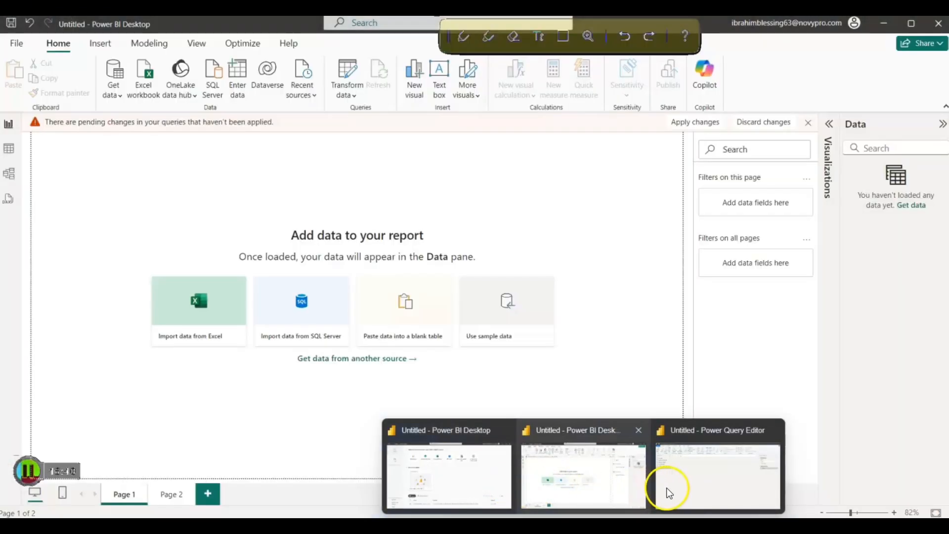
{"action": "left_click", "coordinate": [673, 489]}
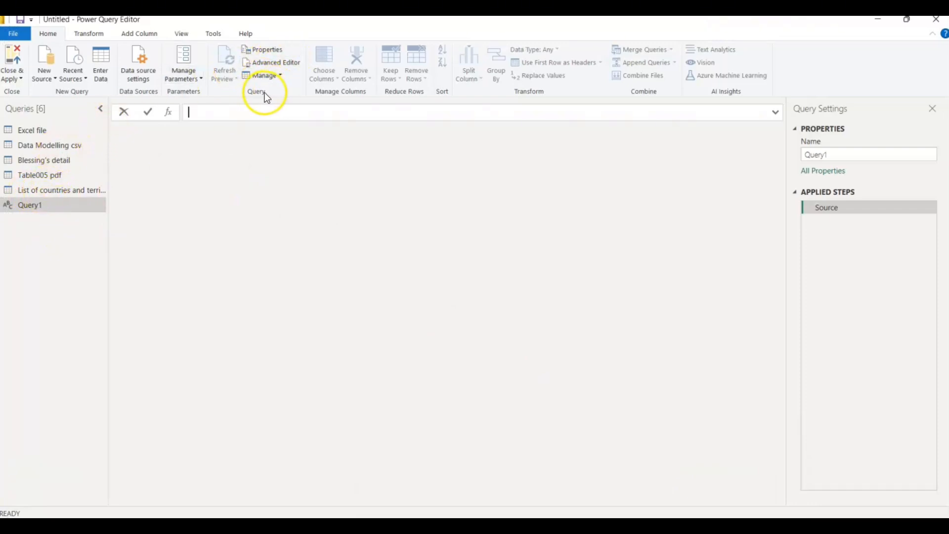
{"action": "left_click", "coordinate": [268, 62]}
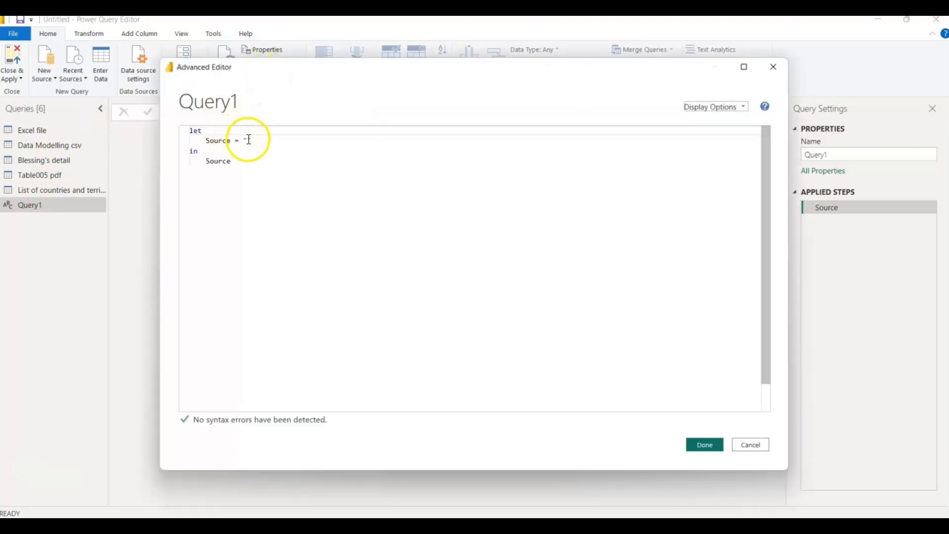
{"action": "left_click_drag", "start_coordinate": [232, 165], "coordinate": [183, 128]}
{"action": "key", "text": "BackSpace"}
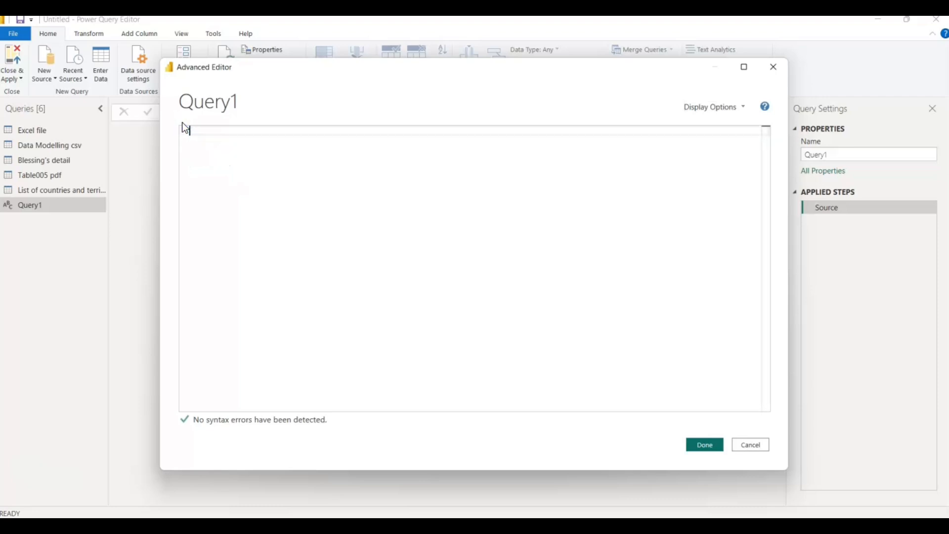
{"action": "key", "text": "ctrl+v"}
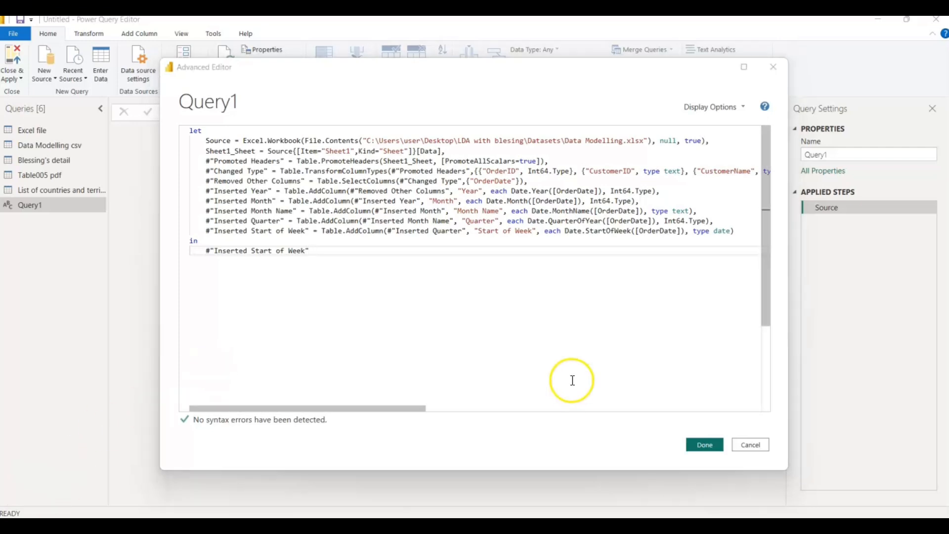
{"action": "left_click", "coordinate": [702, 446]}
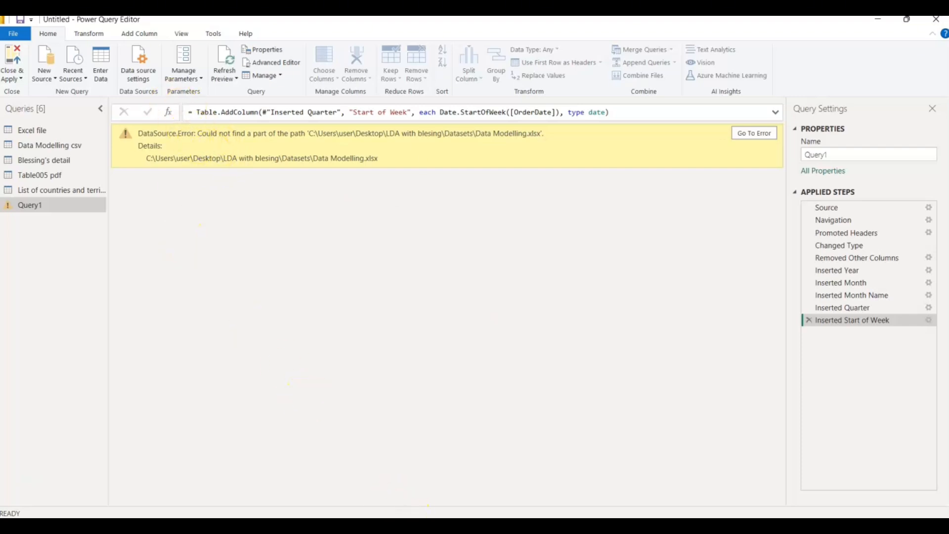
- Switch to File Explorer and copy the full path of the Data Modelling Excel workbook in the Importing Data folder
{"action": "mouse_move", "coordinate": [447, 525]}
{"action": "left_click", "coordinate": [432, 496]}
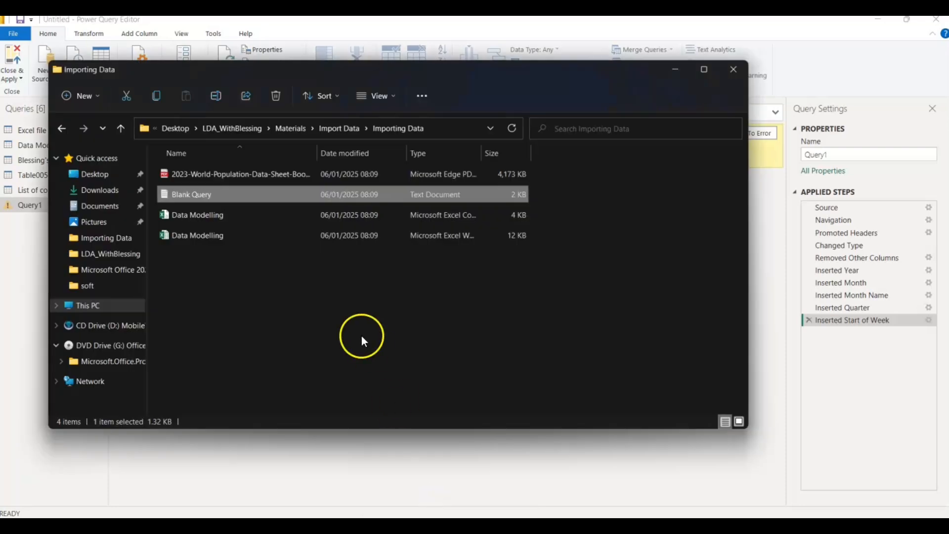
{"action": "left_click", "coordinate": [207, 233]}
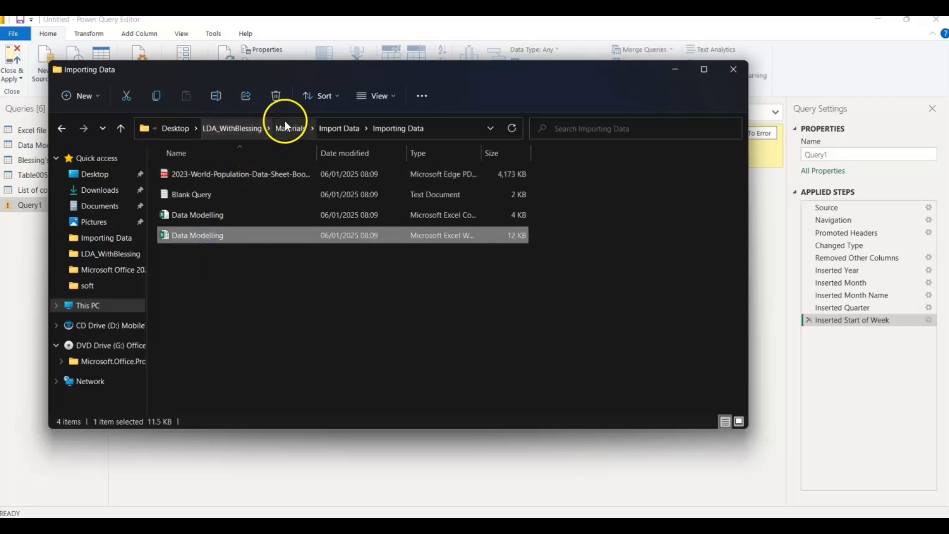
{"action": "left_click", "coordinate": [422, 127]}
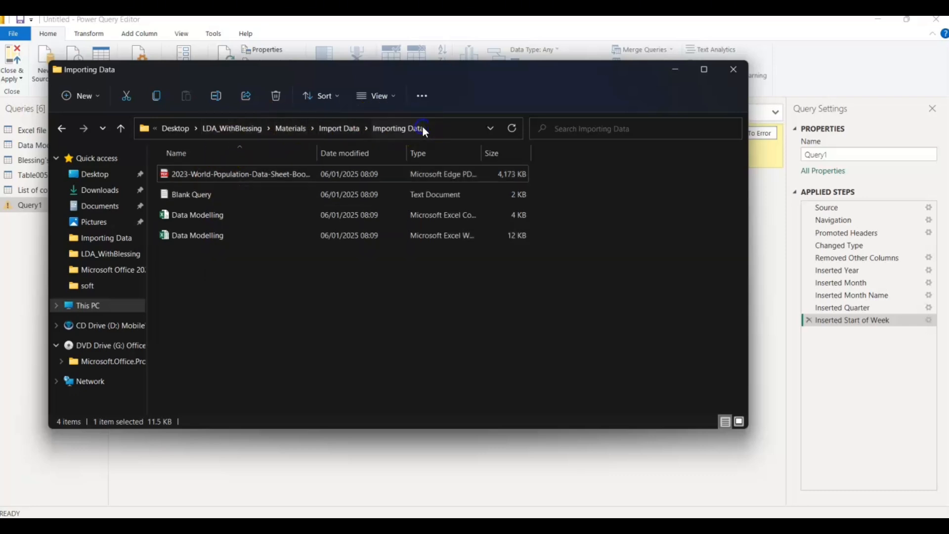
{"action": "left_click", "coordinate": [212, 234]}
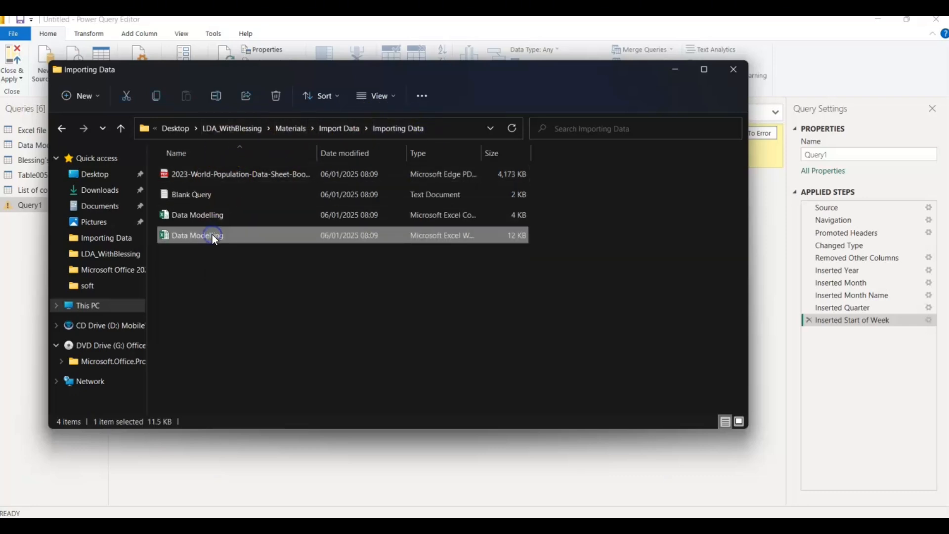
{"action": "right_click", "coordinate": [212, 234]}
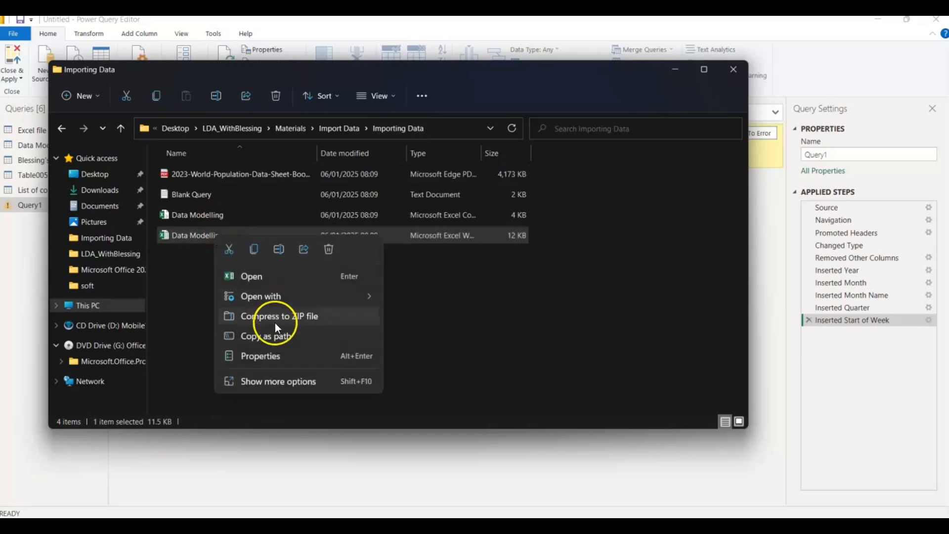
{"action": "left_click", "coordinate": [270, 339]}
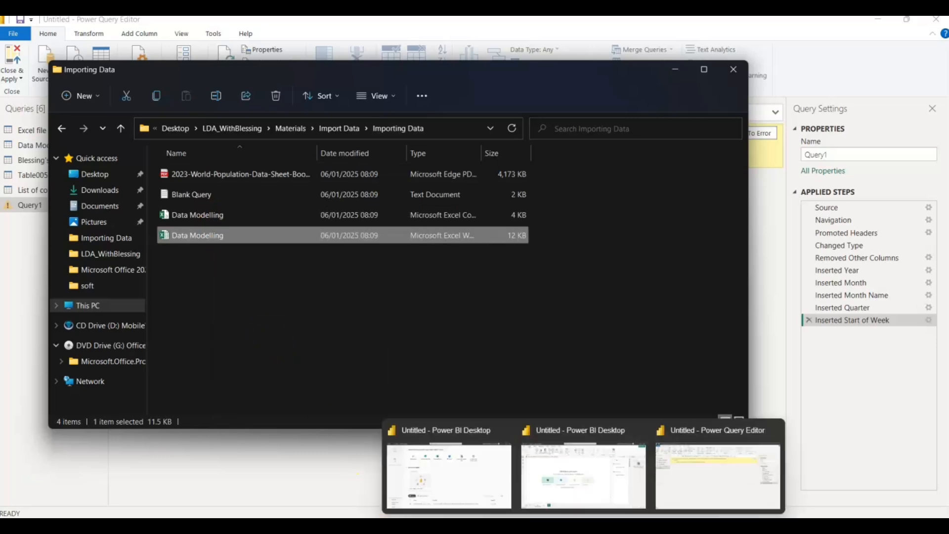
- Switch to Power Query Editor and replace the file path in Query1's Source line in the Advanced Editor with the copied workbook path
{"action": "left_click", "coordinate": [672, 487]}
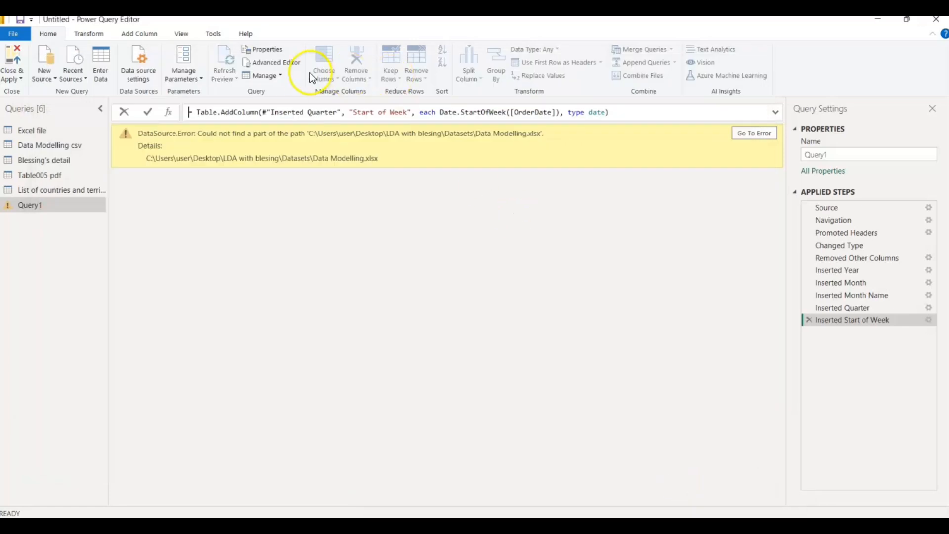
{"action": "left_click", "coordinate": [295, 65]}
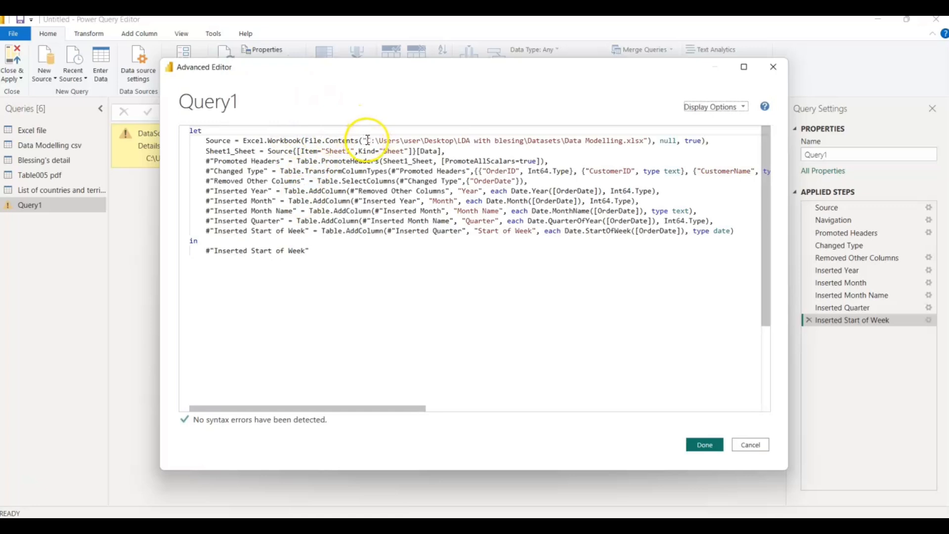
{"action": "left_click_drag", "start_coordinate": [363, 141], "coordinate": [648, 141]}
{"action": "key", "text": "Delete"}
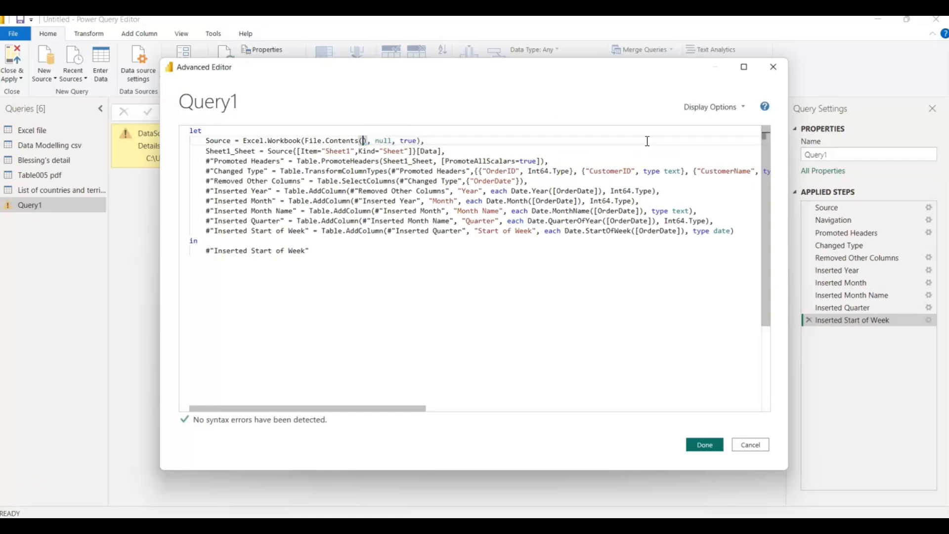
{"action": "key", "text": "ctrl+v"}
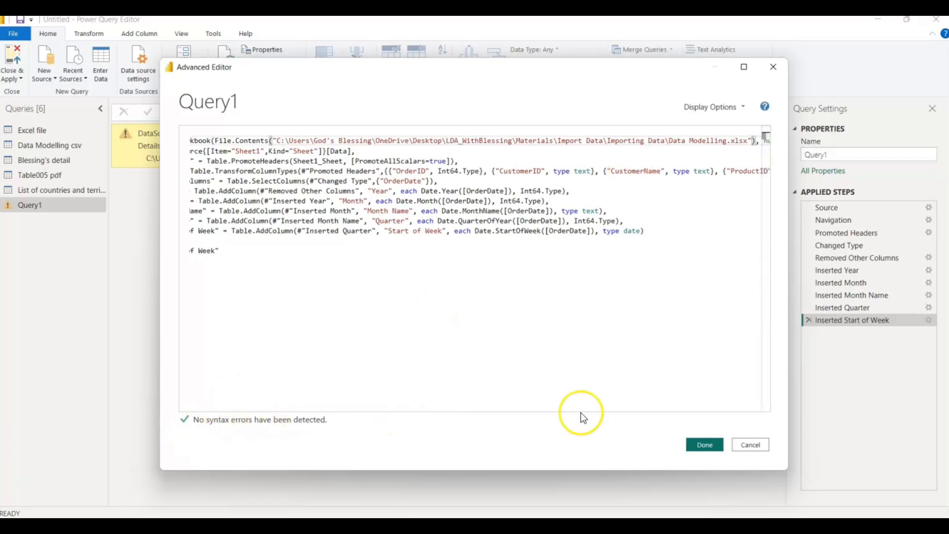
{"action": "left_click", "coordinate": [705, 446]}
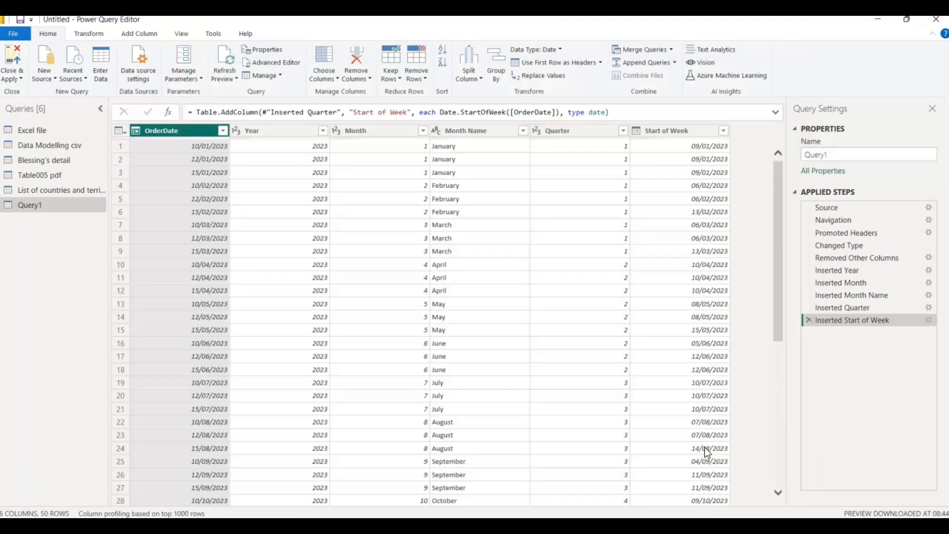
{"action": "left_click", "coordinate": [441, 292]}
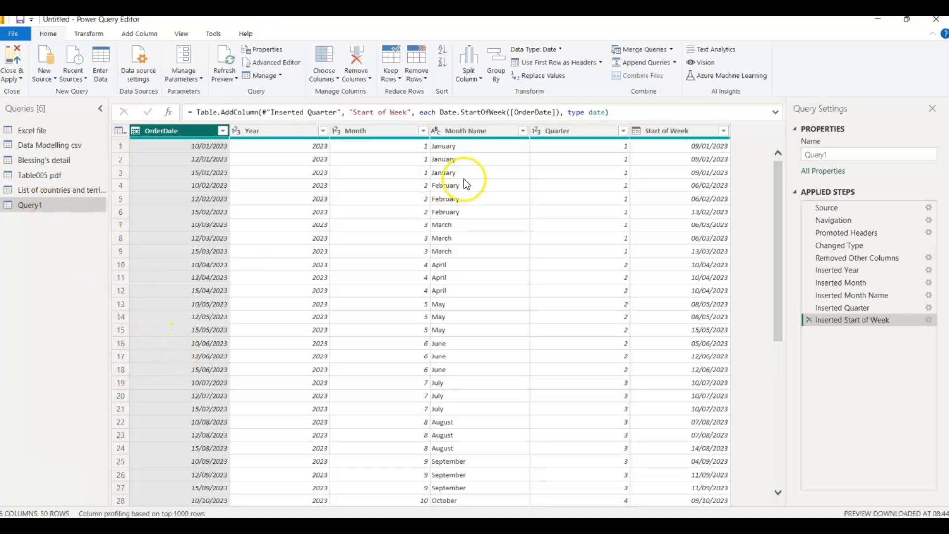
- Rename Query1 as "Blank query"
{"action": "left_click", "coordinate": [836, 155]}
{"action": "key", "text": "BackSpace"}
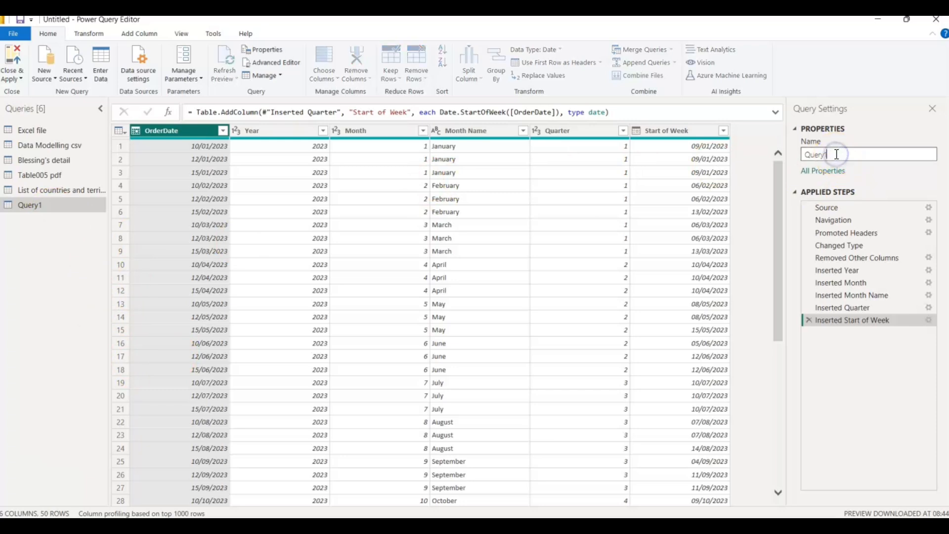
{"action": "key", "text": "BackSpace"}
{"action": "key", "text": "BackSpace"}
{"action": "key", "text": "BackSpace"}
{"action": "key", "text": "BackSpace"}
{"action": "key", "text": "BackSpace"}
{"action": "type", "text": "Blank query"}
{"action": "key", "text": "Return"}
{"action": "left_click", "coordinate": [844, 155]}
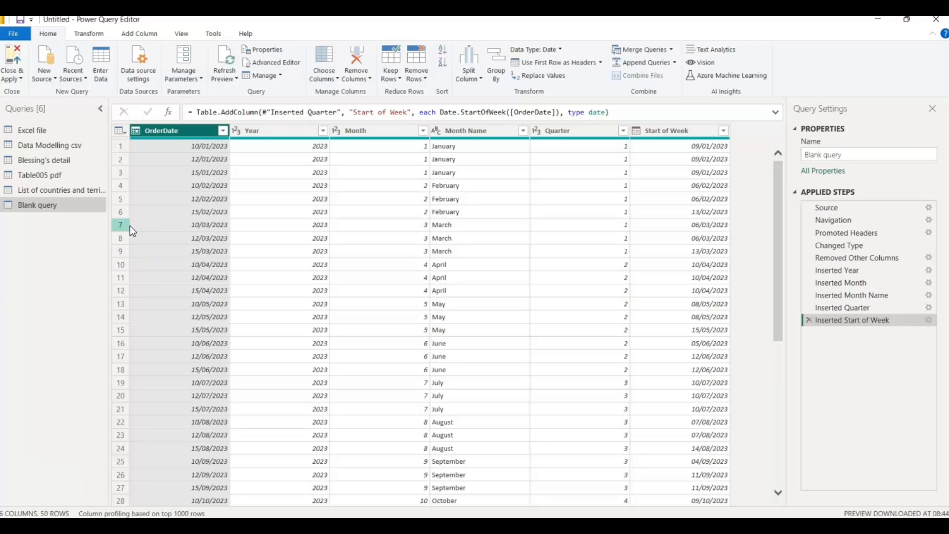
- Close Power Query Editor and apply all pending query changes to the report
{"action": "left_click", "coordinate": [17, 90]}
{"action": "left_click", "coordinate": [23, 79]}
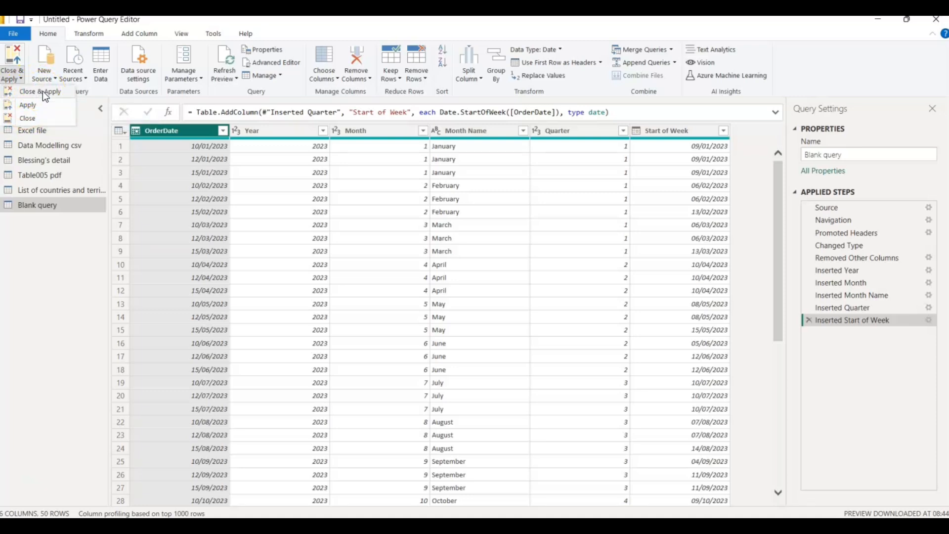
{"action": "left_click", "coordinate": [39, 103]}
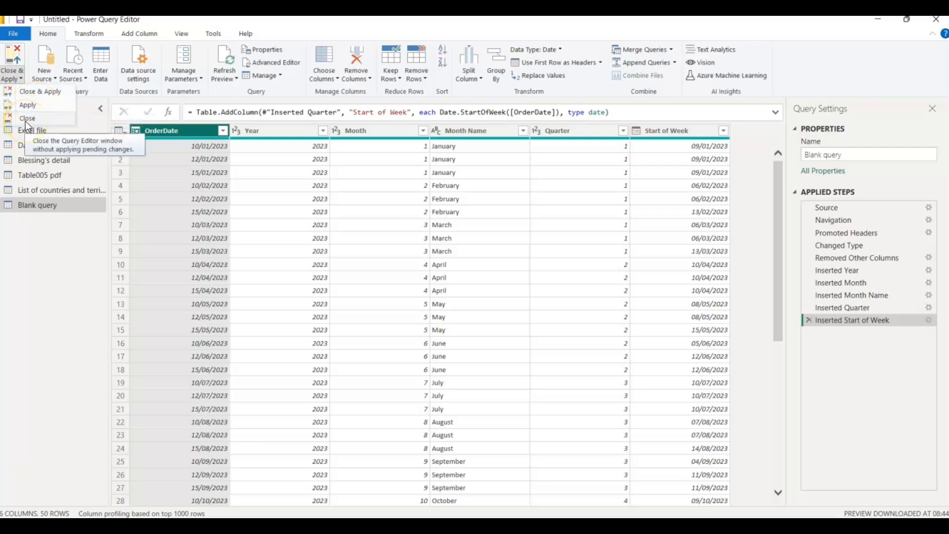
{"action": "left_click", "coordinate": [28, 94]}
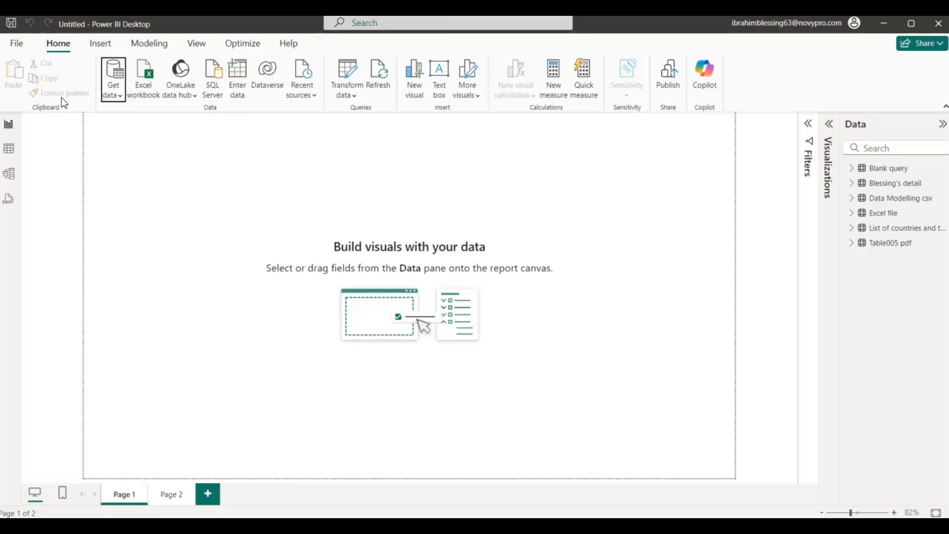
- Start saving the report and enter "Power bi class 1" as its name
{"action": "left_click", "coordinate": [18, 47]}
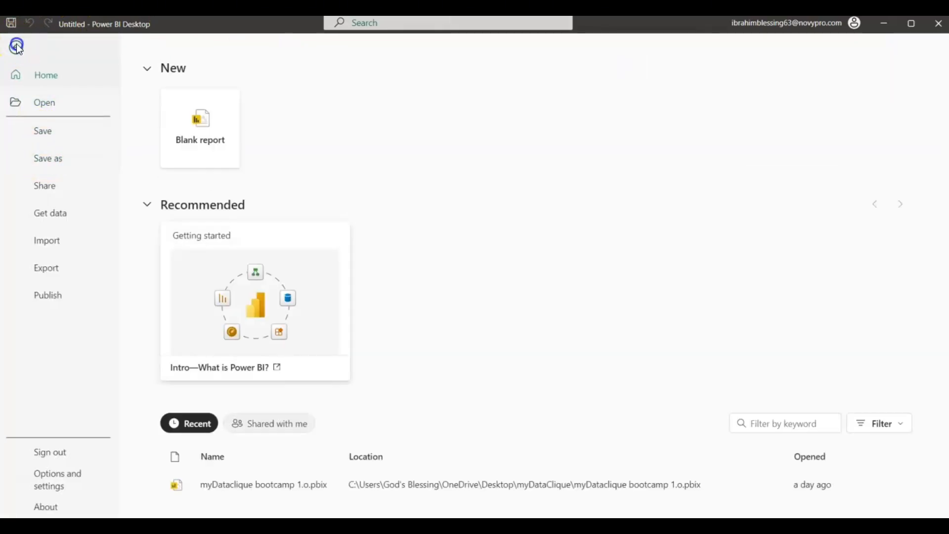
{"action": "left_click", "coordinate": [16, 47]}
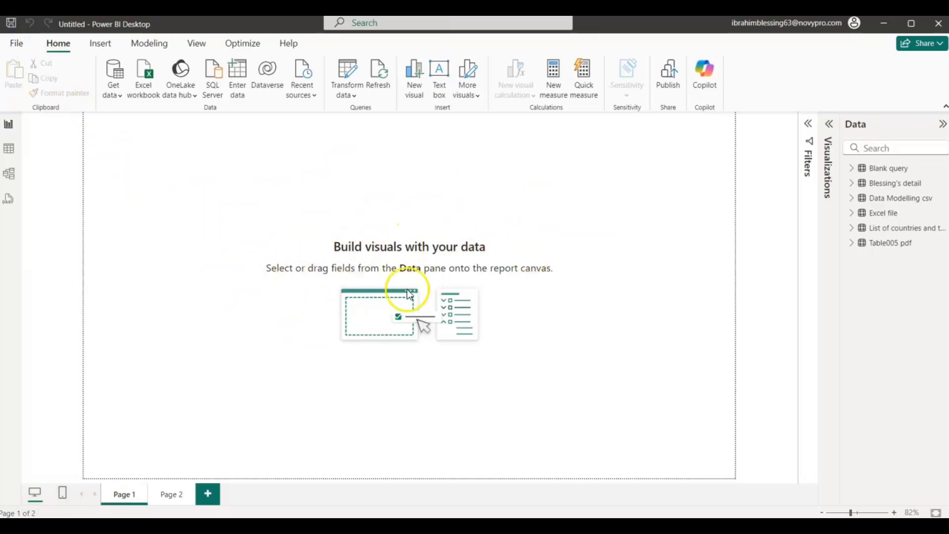
{"action": "key", "text": "ctrl+s"}
{"action": "left_click", "coordinate": [361, 193]}
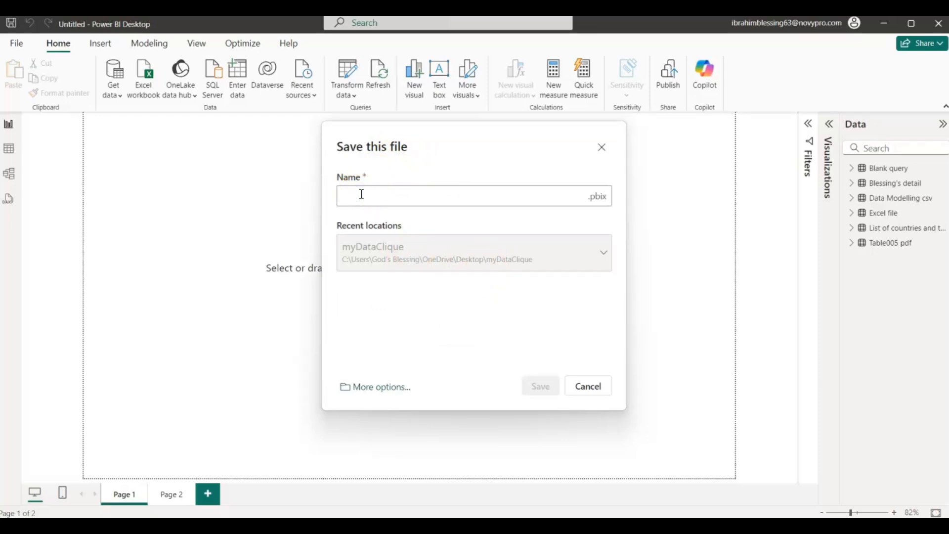
{"action": "type", "text": "Power bi"}
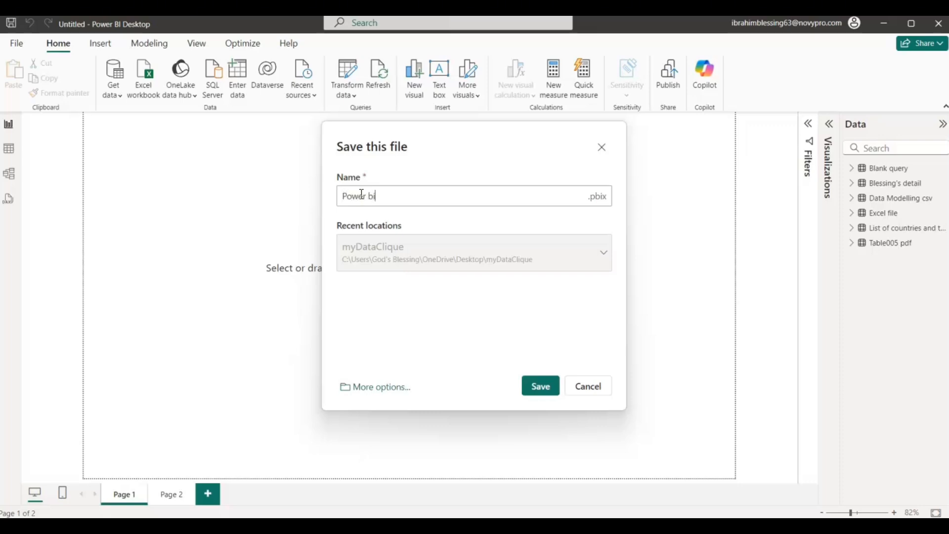
{"action": "type", "text": " class 1"}
{"action": "left_click", "coordinate": [365, 204]}
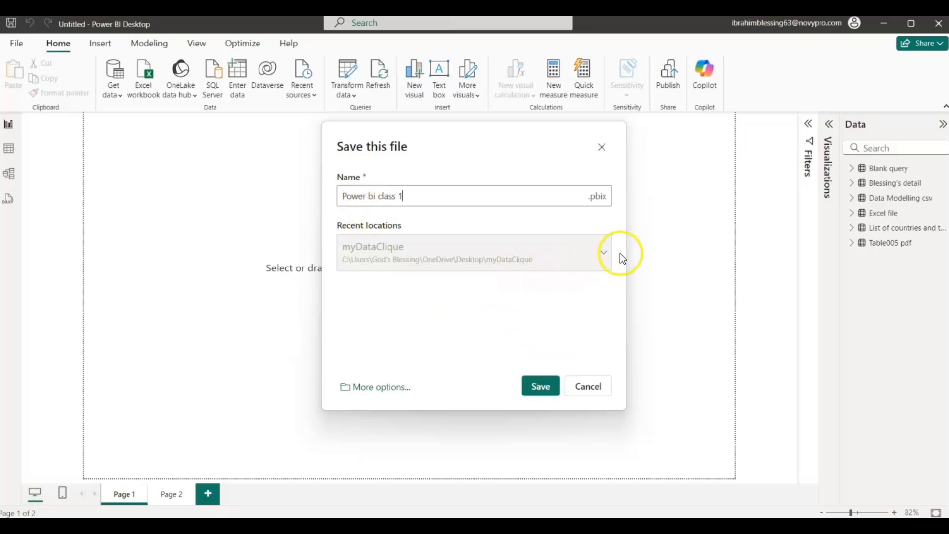
- Browse this device for a different save location and go to the Desktop > LDA_WithBlessing folder
{"action": "left_click", "coordinate": [367, 387]}
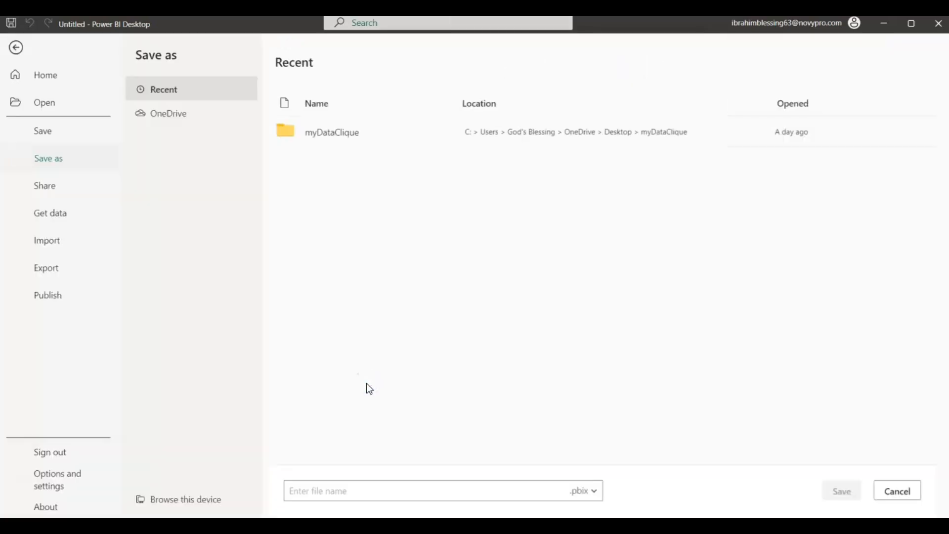
{"action": "left_click", "coordinate": [170, 500]}
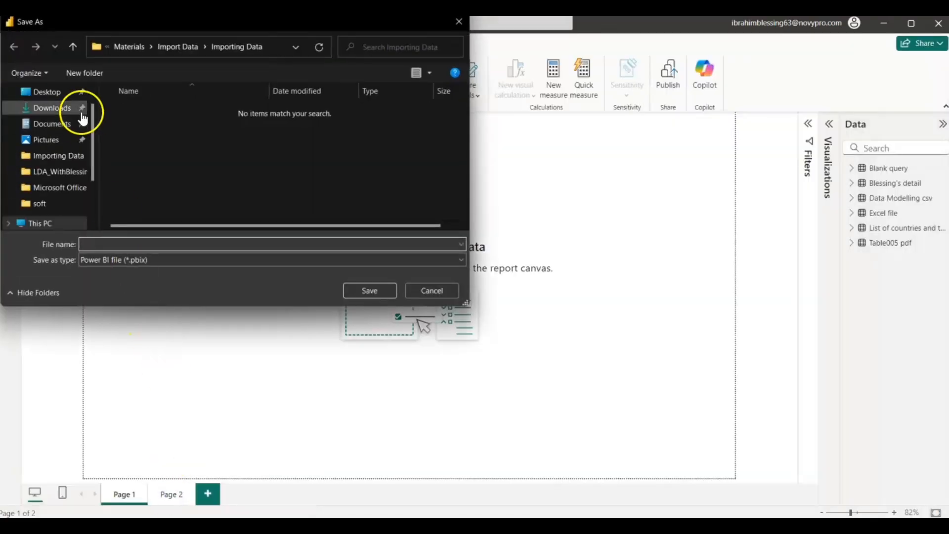
{"action": "left_click", "coordinate": [179, 49]}
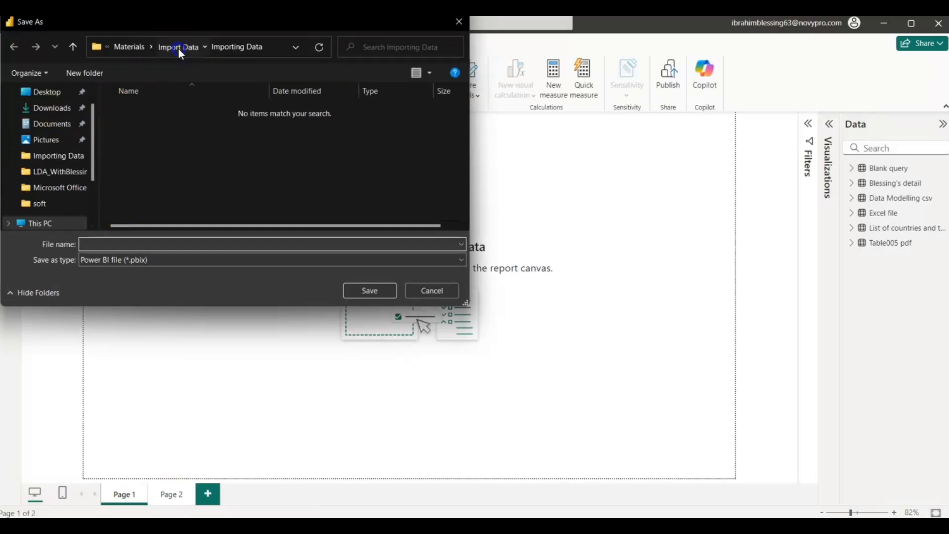
{"action": "left_click", "coordinate": [150, 47]}
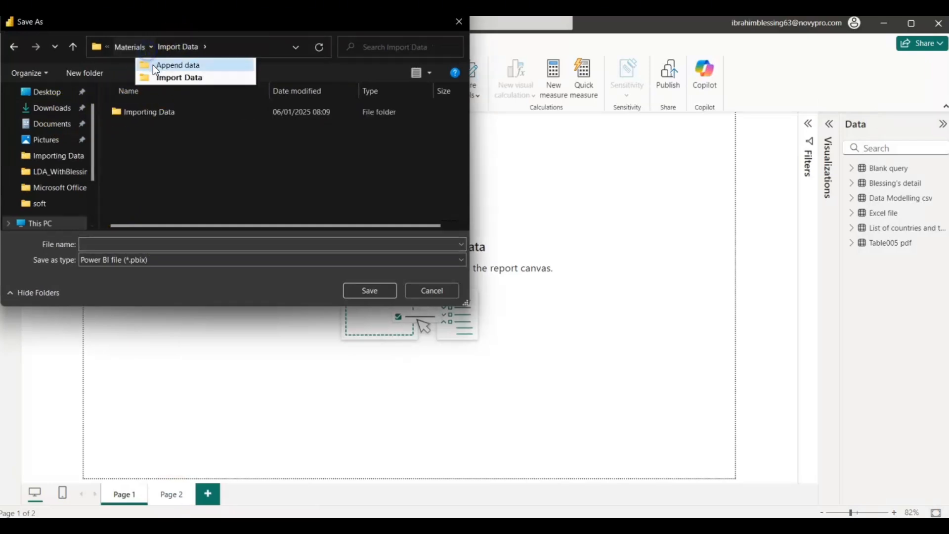
{"action": "left_click", "coordinate": [125, 43]}
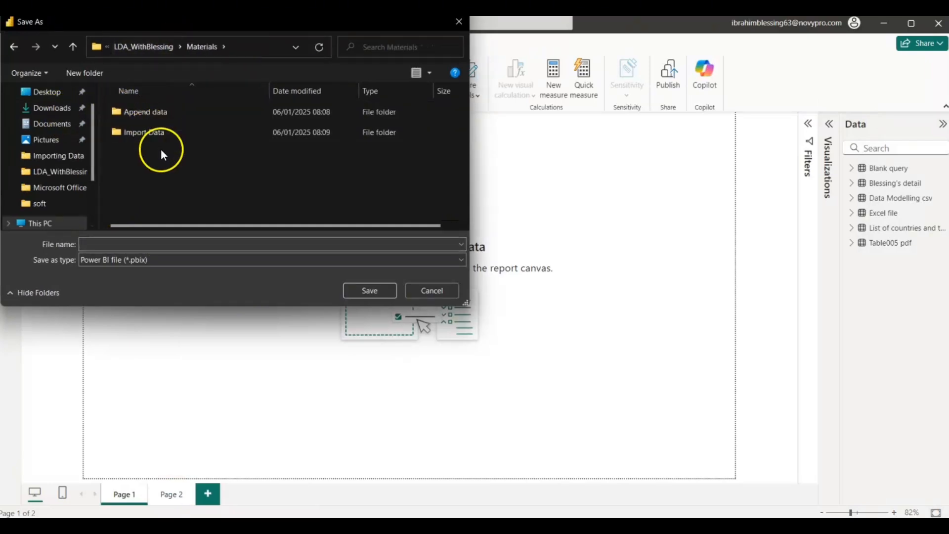
{"action": "left_click", "coordinate": [146, 46]}
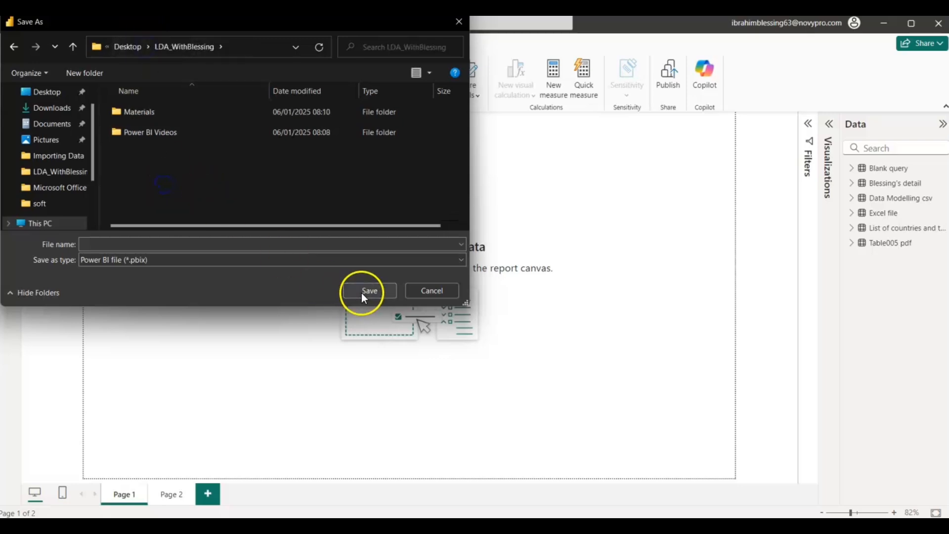
- Save the report in the LDA_WithBlessing folder as the Power BI file "power bi class 1"
{"action": "left_click", "coordinate": [241, 246]}
{"action": "type", "text": "po"}
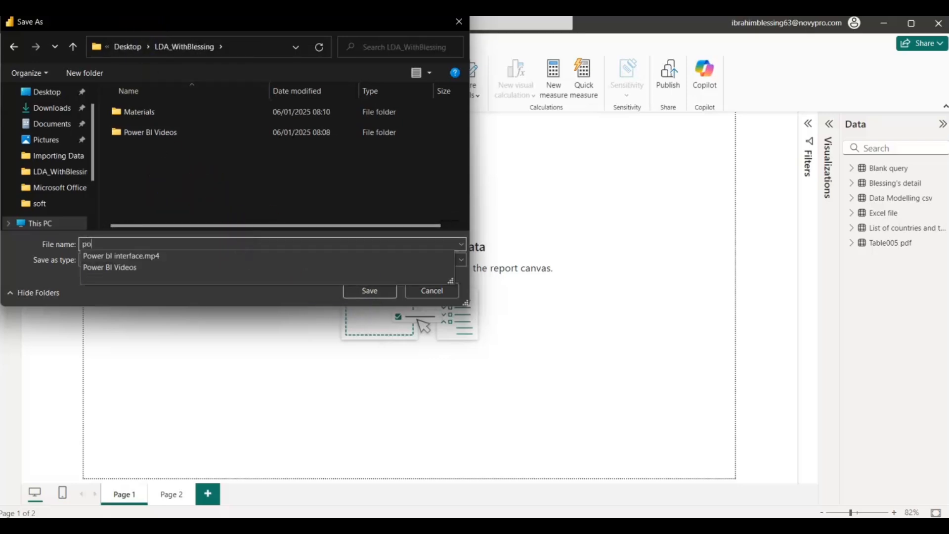
{"action": "type", "text": "wer bi c"}
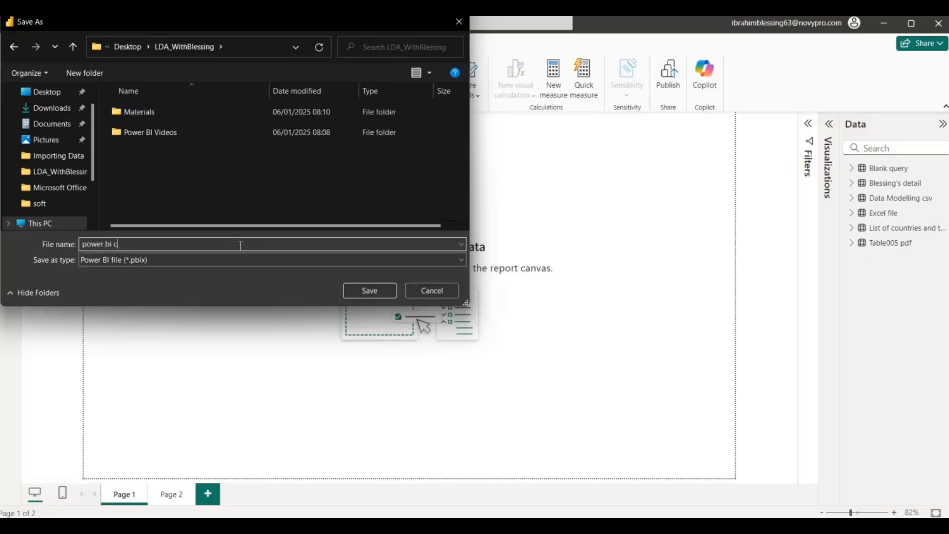
{"action": "type", "text": "lass 2"}
{"action": "key", "text": "Return"}
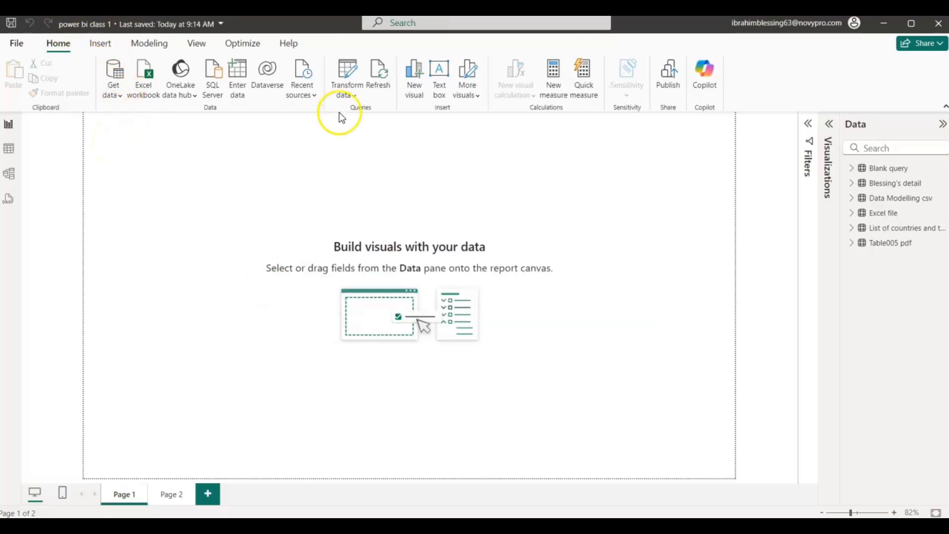
- Close the saved report, and close the remaining untitled Power BI Desktop window, choosing to save its changes
{"action": "left_click", "coordinate": [939, 24]}
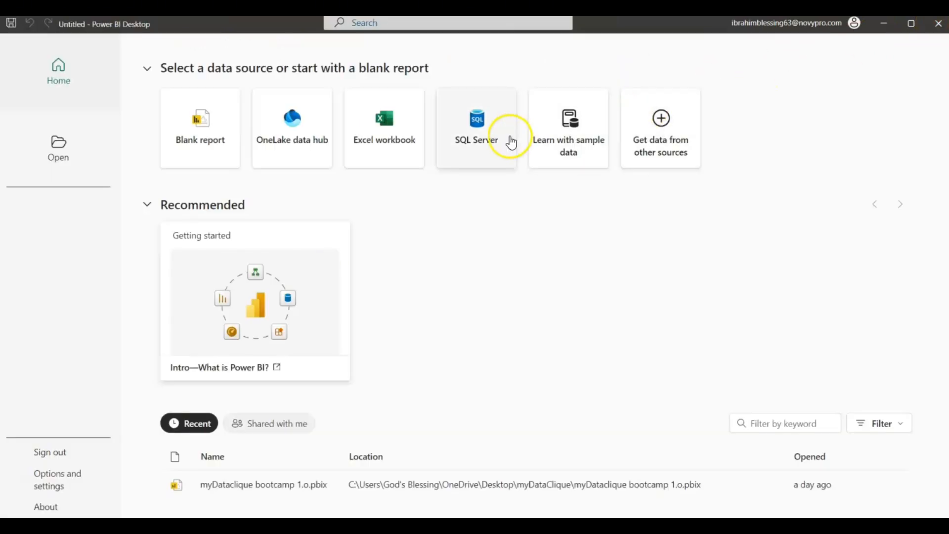
{"action": "left_click", "coordinate": [938, 24]}
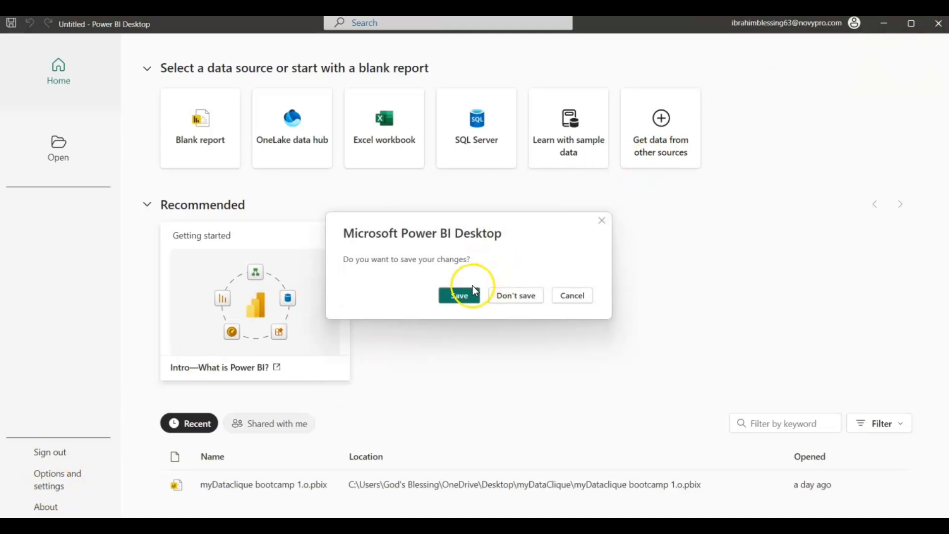
{"action": "left_click", "coordinate": [457, 297]}
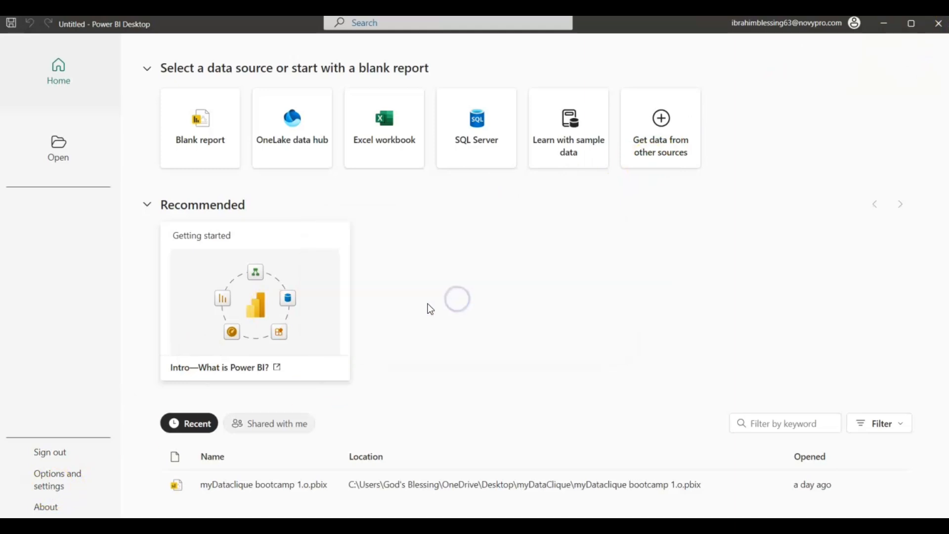